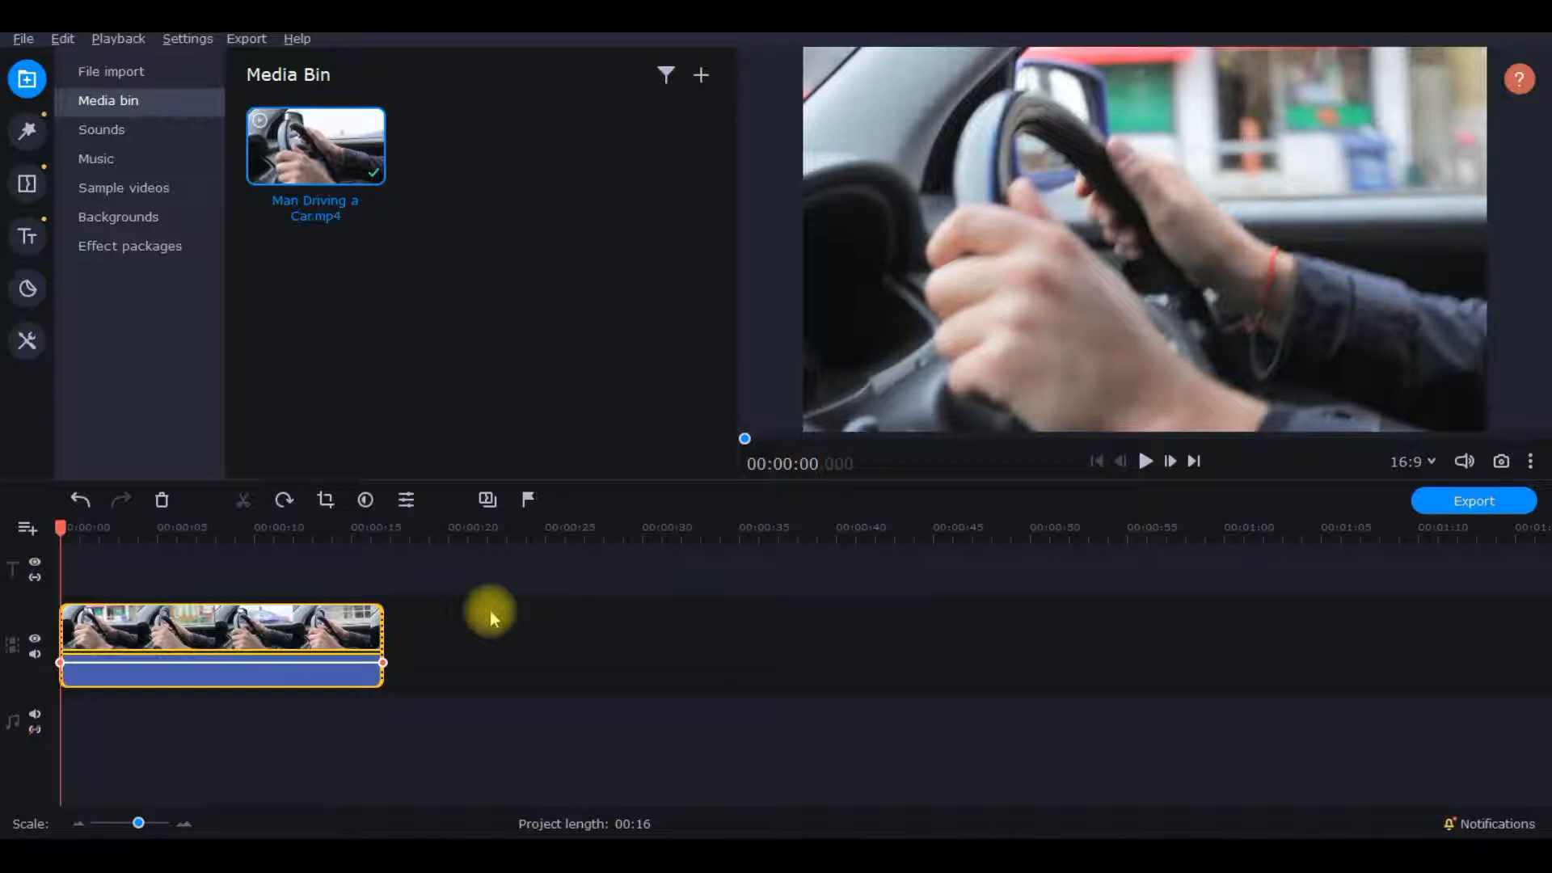
Split the car clip at about 4 and 7.5 seconds and delete the middle section
left_click_drag(62, 527, 164, 532)
left_click(242, 500)
left_click(243, 499)
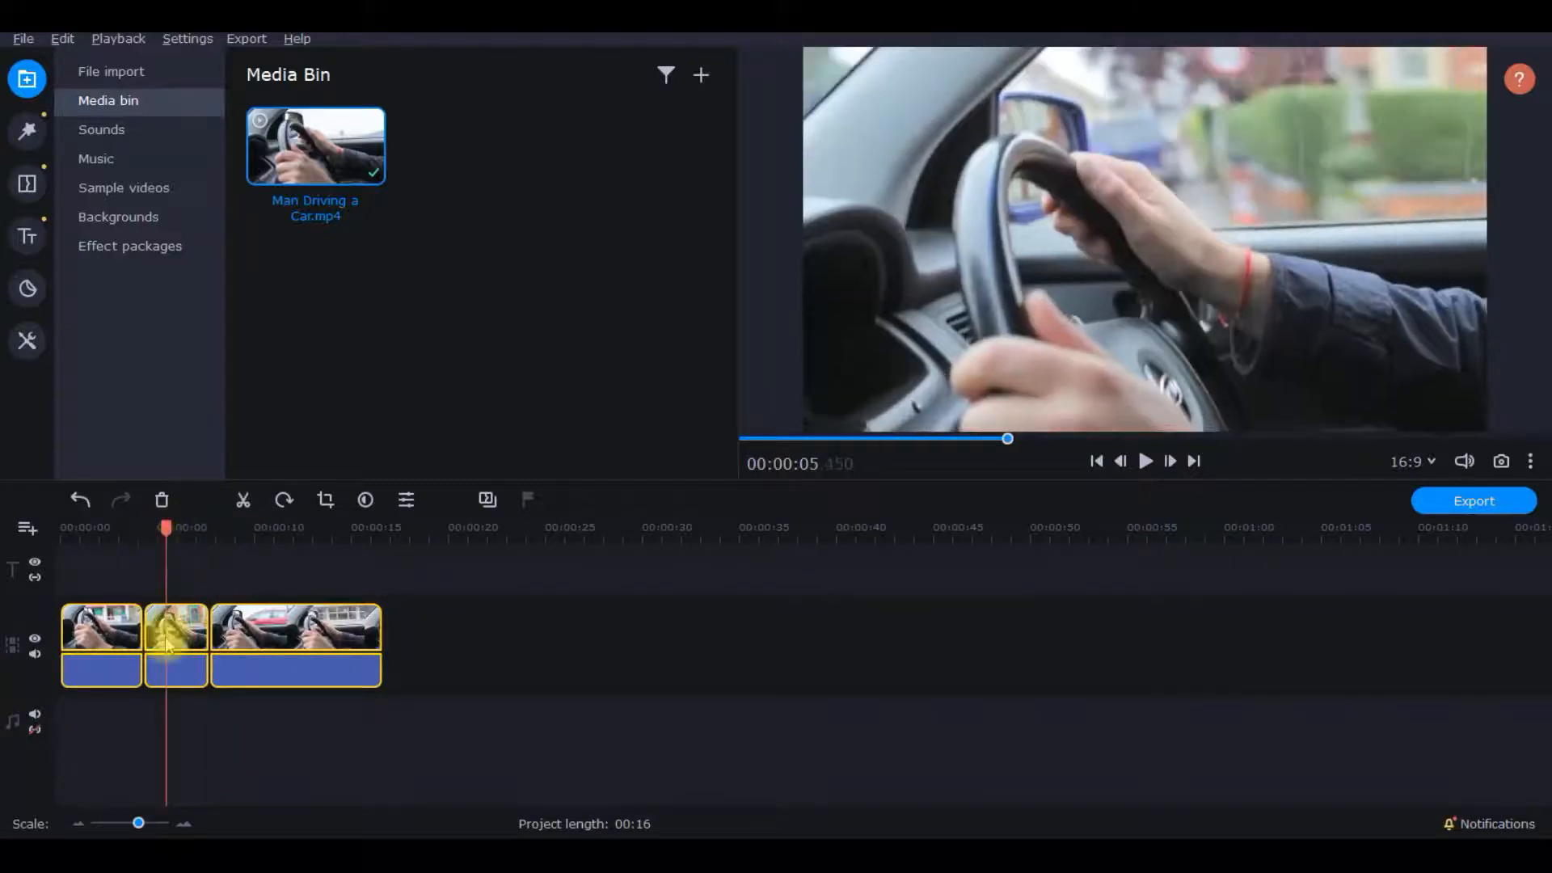
left_click(166, 638)
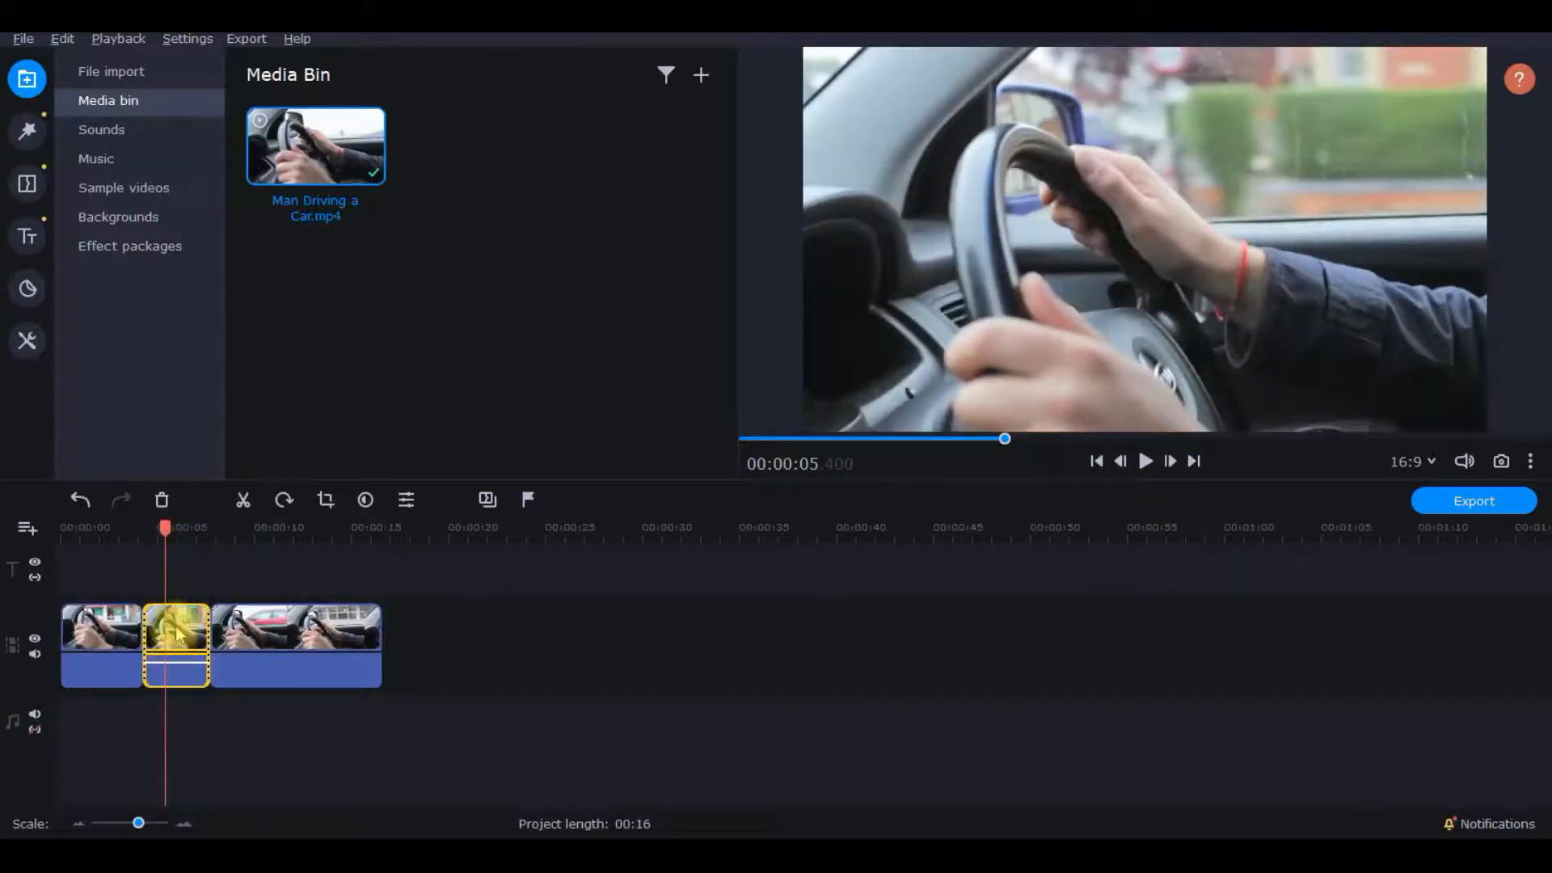
left_click(163, 502)
Try to move the second clip away from the first on the main video track to leave a gap
left_click_drag(163, 622, 393, 634)
left_click_drag(273, 624, 559, 615)
left_click_drag(201, 614, 394, 620)
left_click(386, 619)
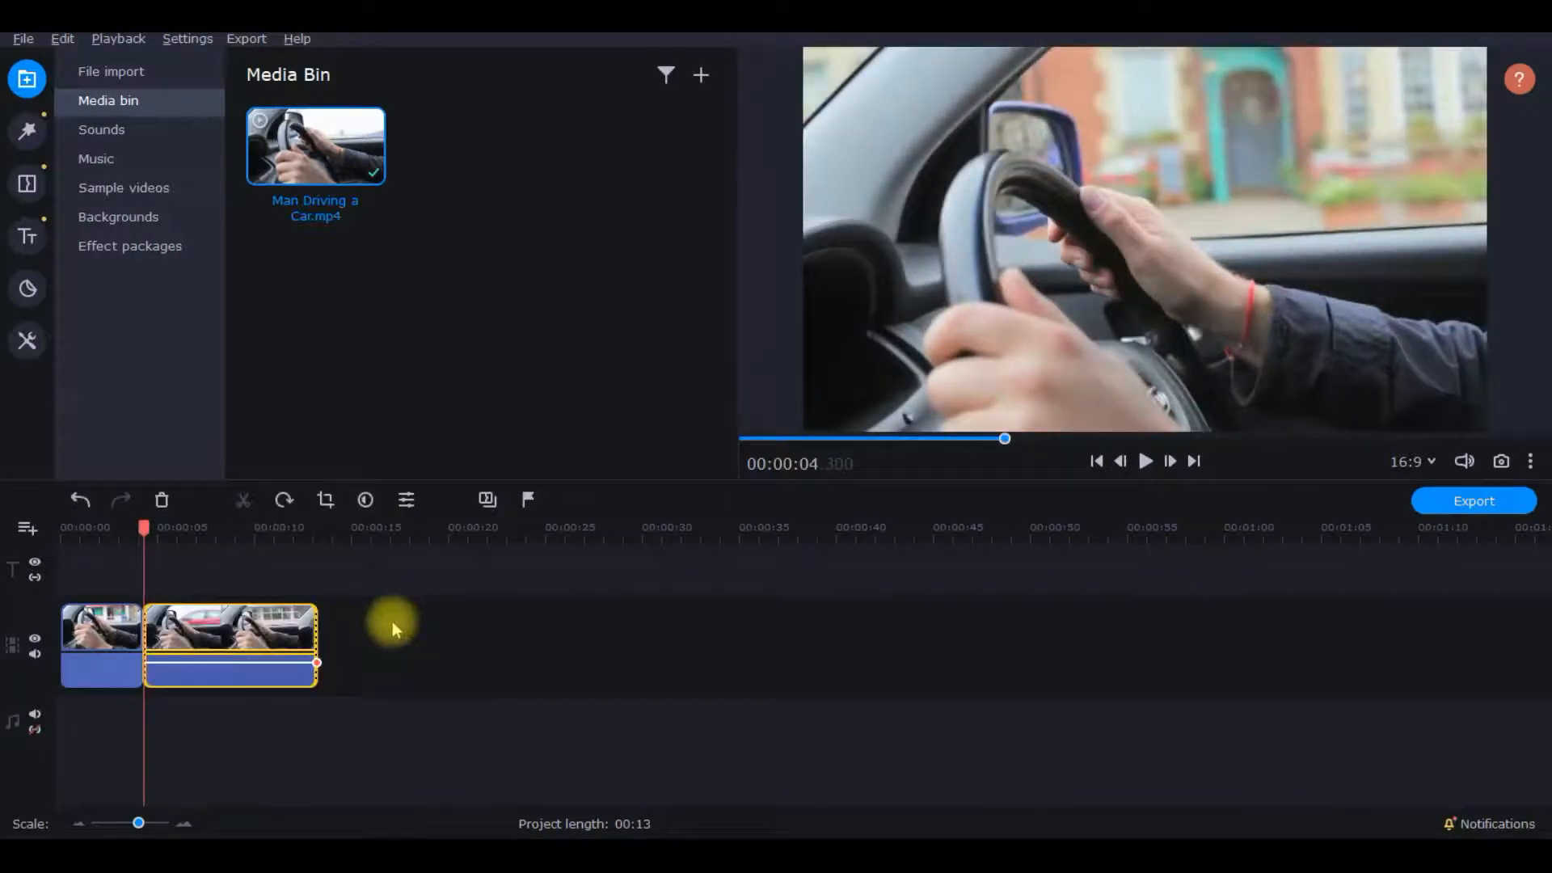
left_click_drag(301, 616, 461, 622)
left_click_drag(181, 621, 389, 633)
left_click_drag(194, 626, 241, 626)
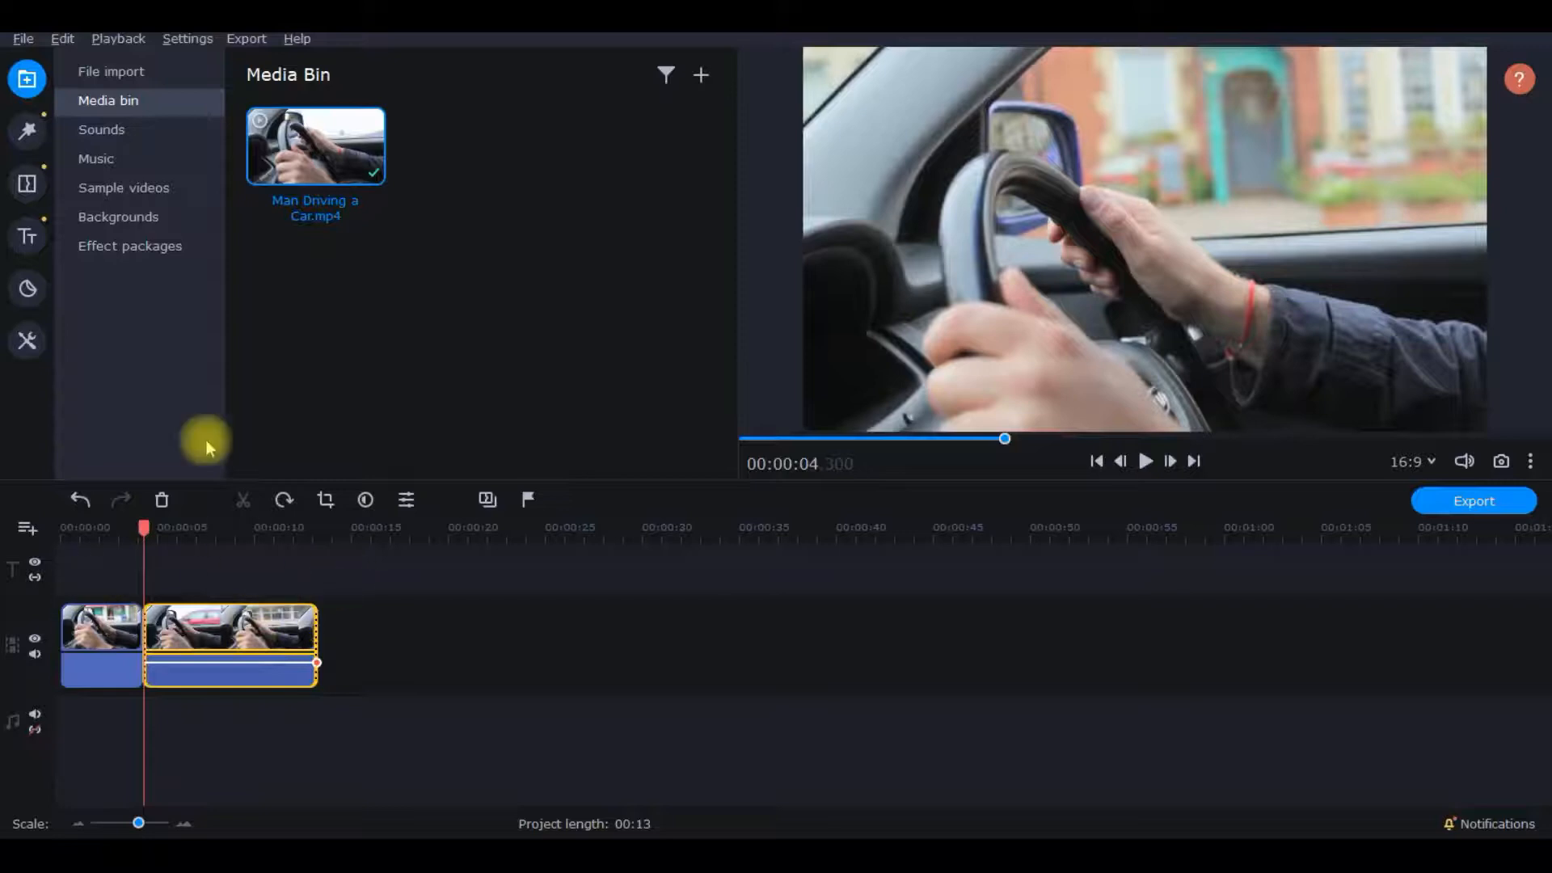
left_click_drag(227, 641, 576, 632)
left_click(267, 627)
Reposition the second clip using the overlay track and return it beside the first clip on the main video track
left_click_drag(285, 630, 473, 631)
left_click_drag(220, 628, 250, 716)
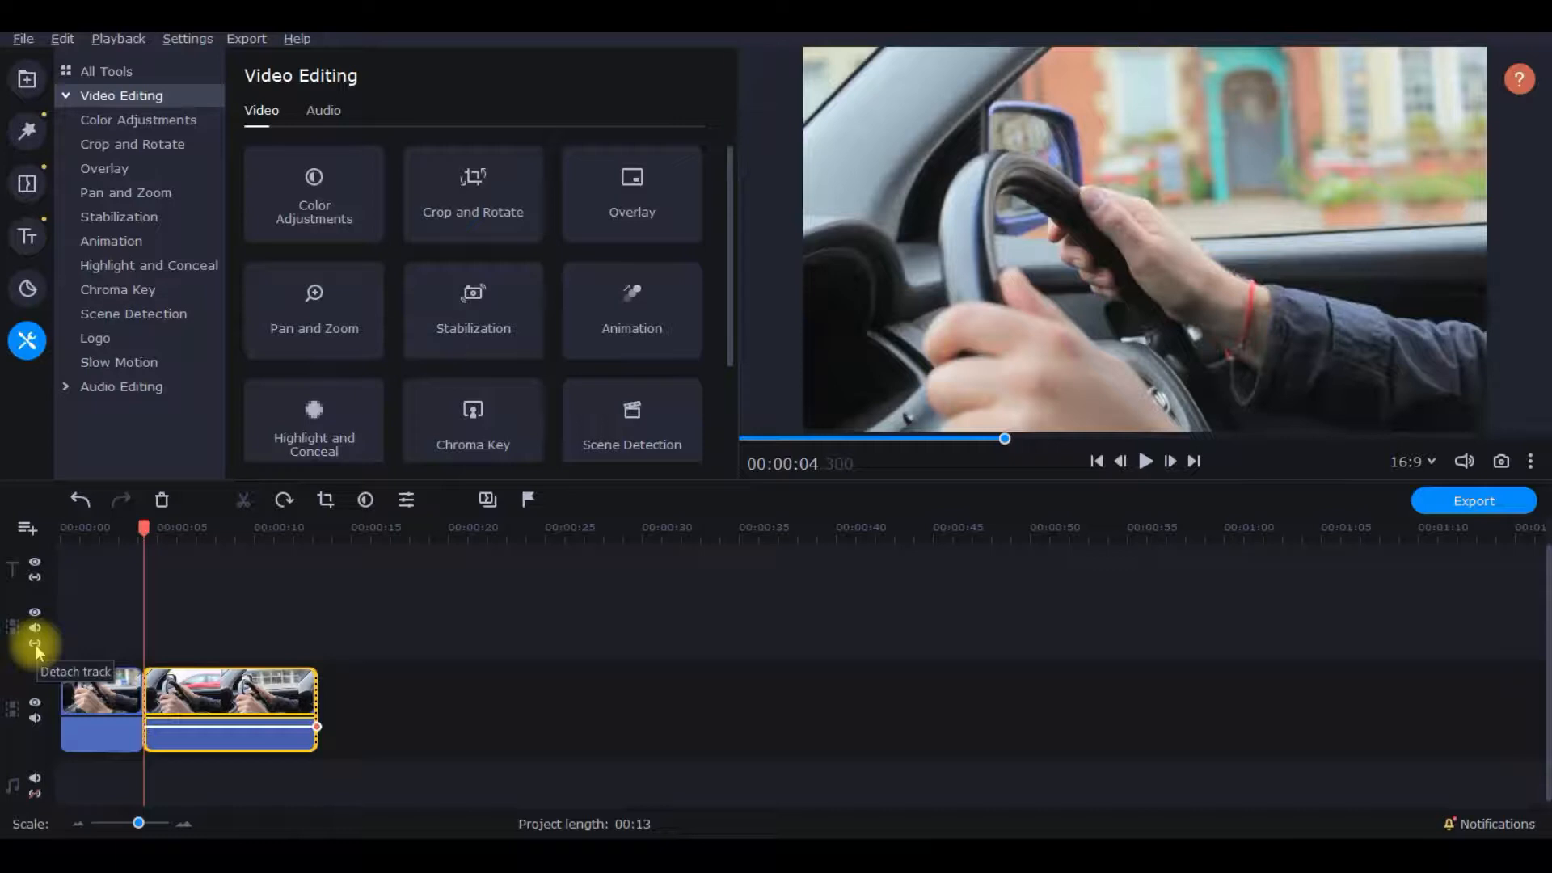
left_click_drag(239, 713, 359, 722)
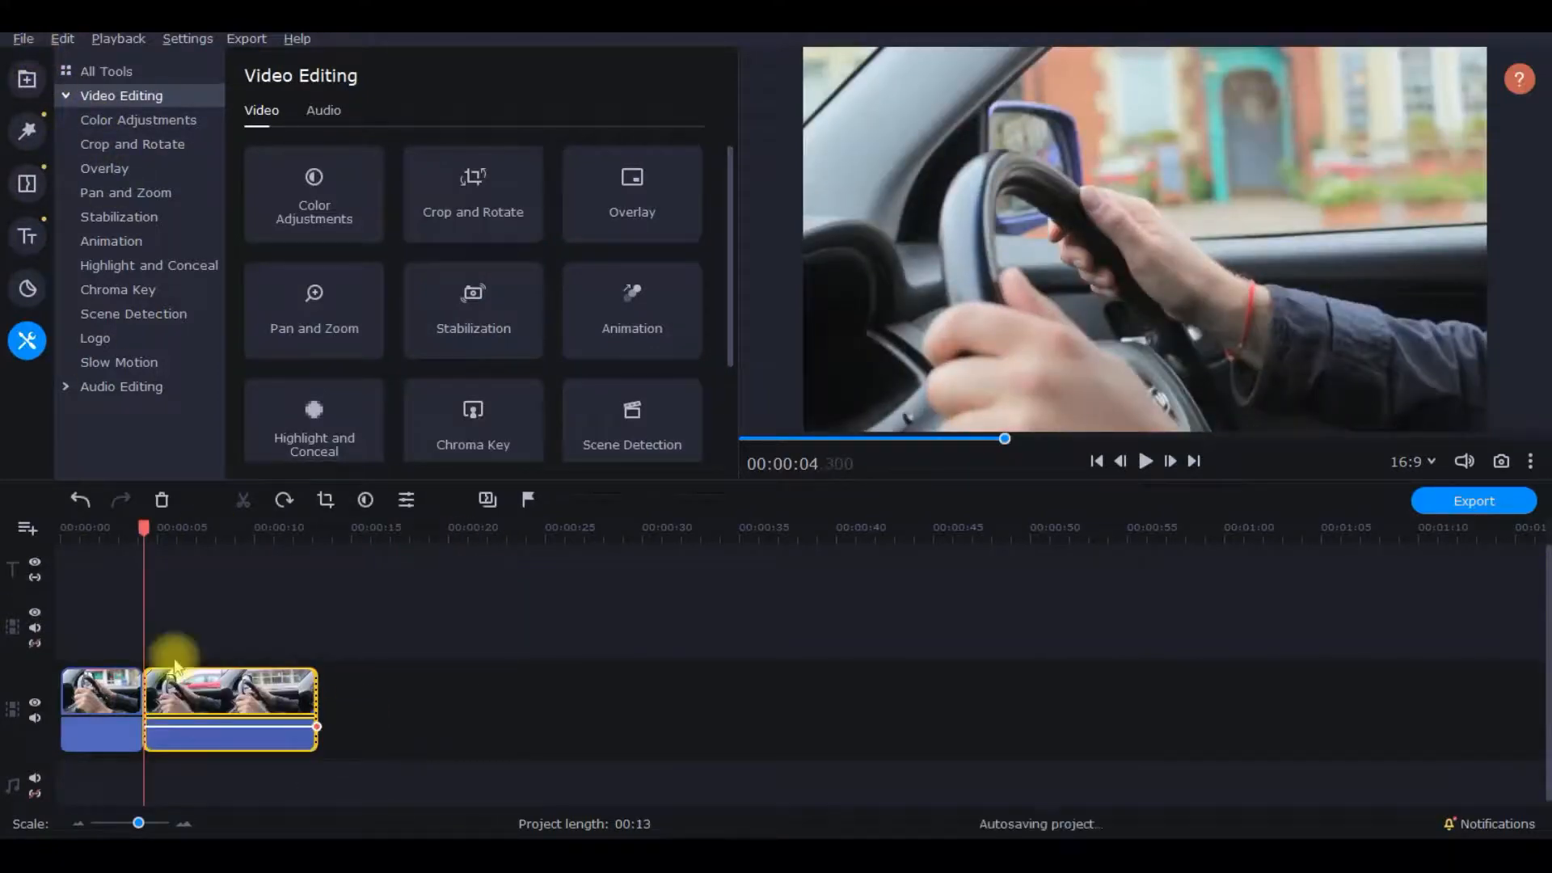
Clear the clips from the timeline and add Man Driving a Car.mp4 to the main video track again
left_click(211, 709)
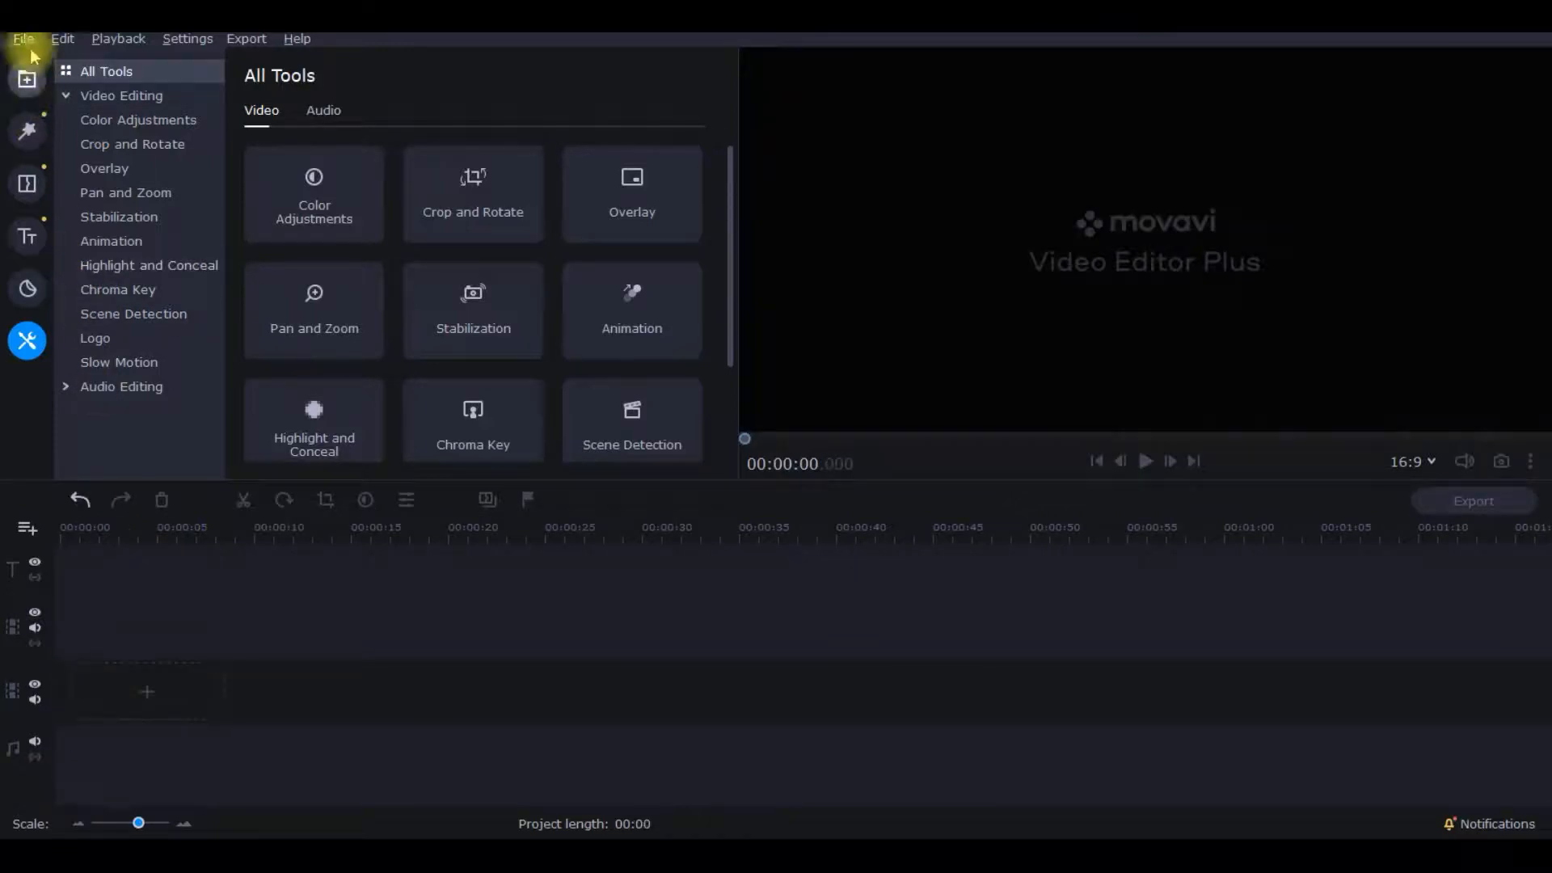
left_click(27, 41)
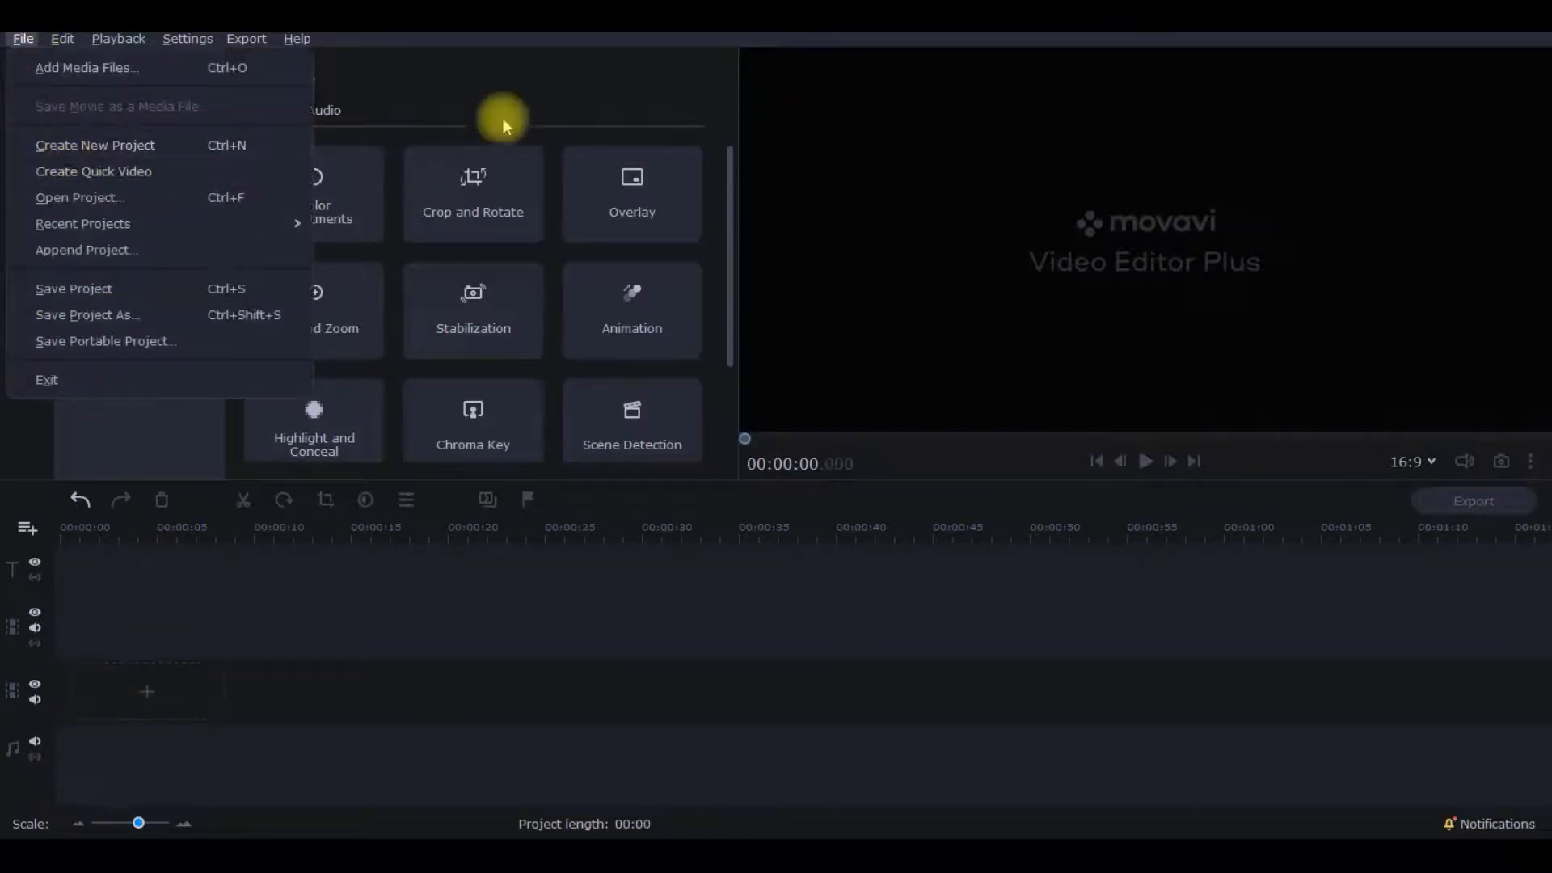
left_click(551, 73)
left_click(26, 78)
left_click_drag(251, 192, 108, 667)
Split the car clip at 4.15 seconds and again at about 8 seconds
left_click(141, 527)
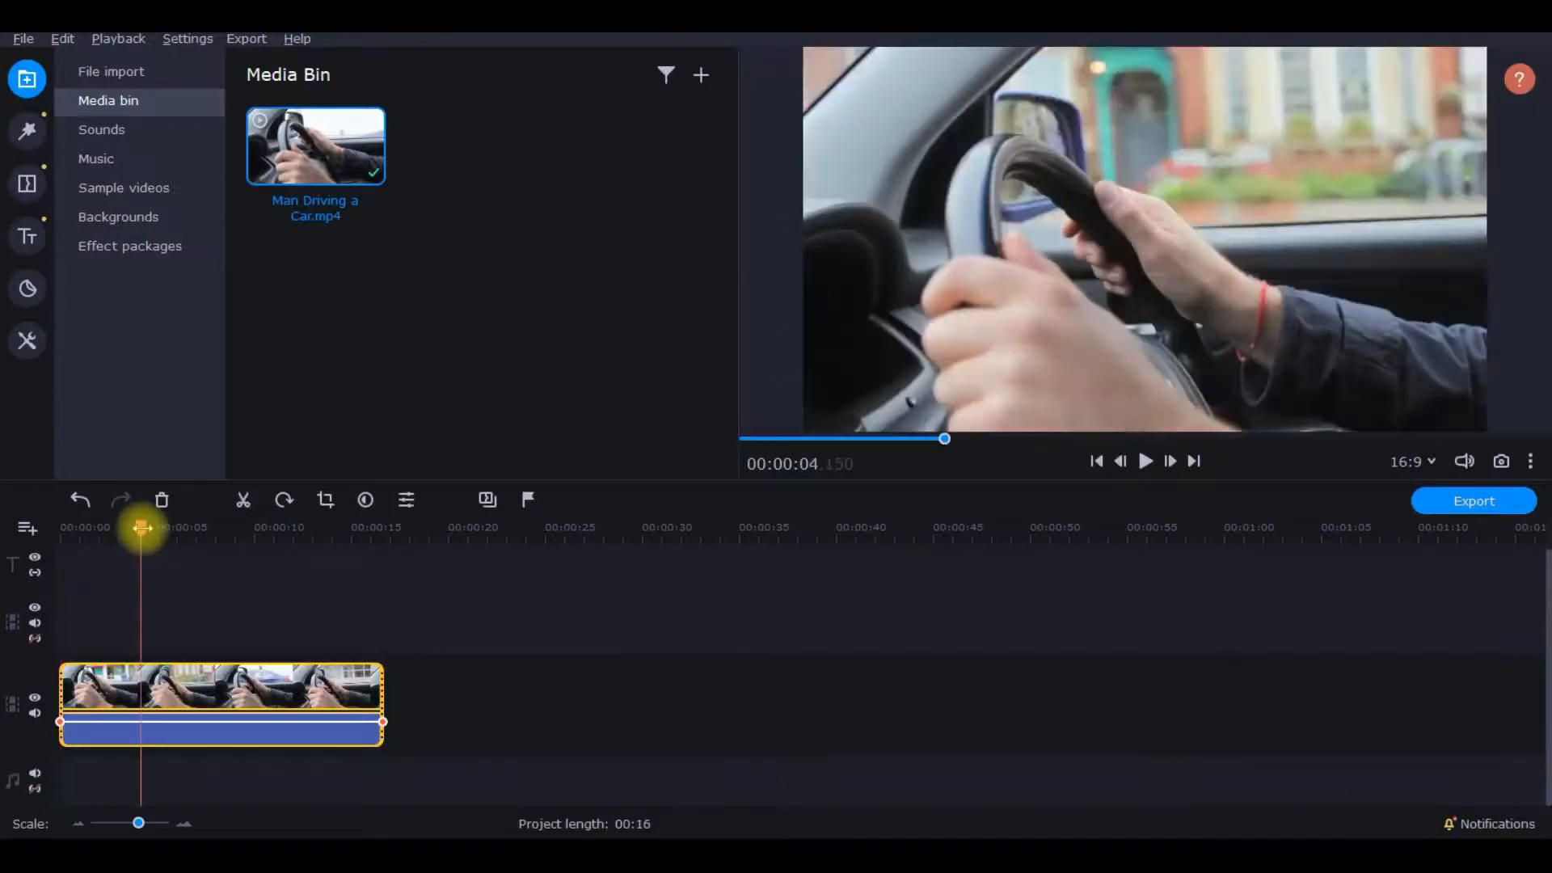
left_click(242, 500)
left_click_drag(141, 527, 218, 528)
left_click(243, 501)
Delete the middle of the three clip sections from the main video track
left_click(176, 683)
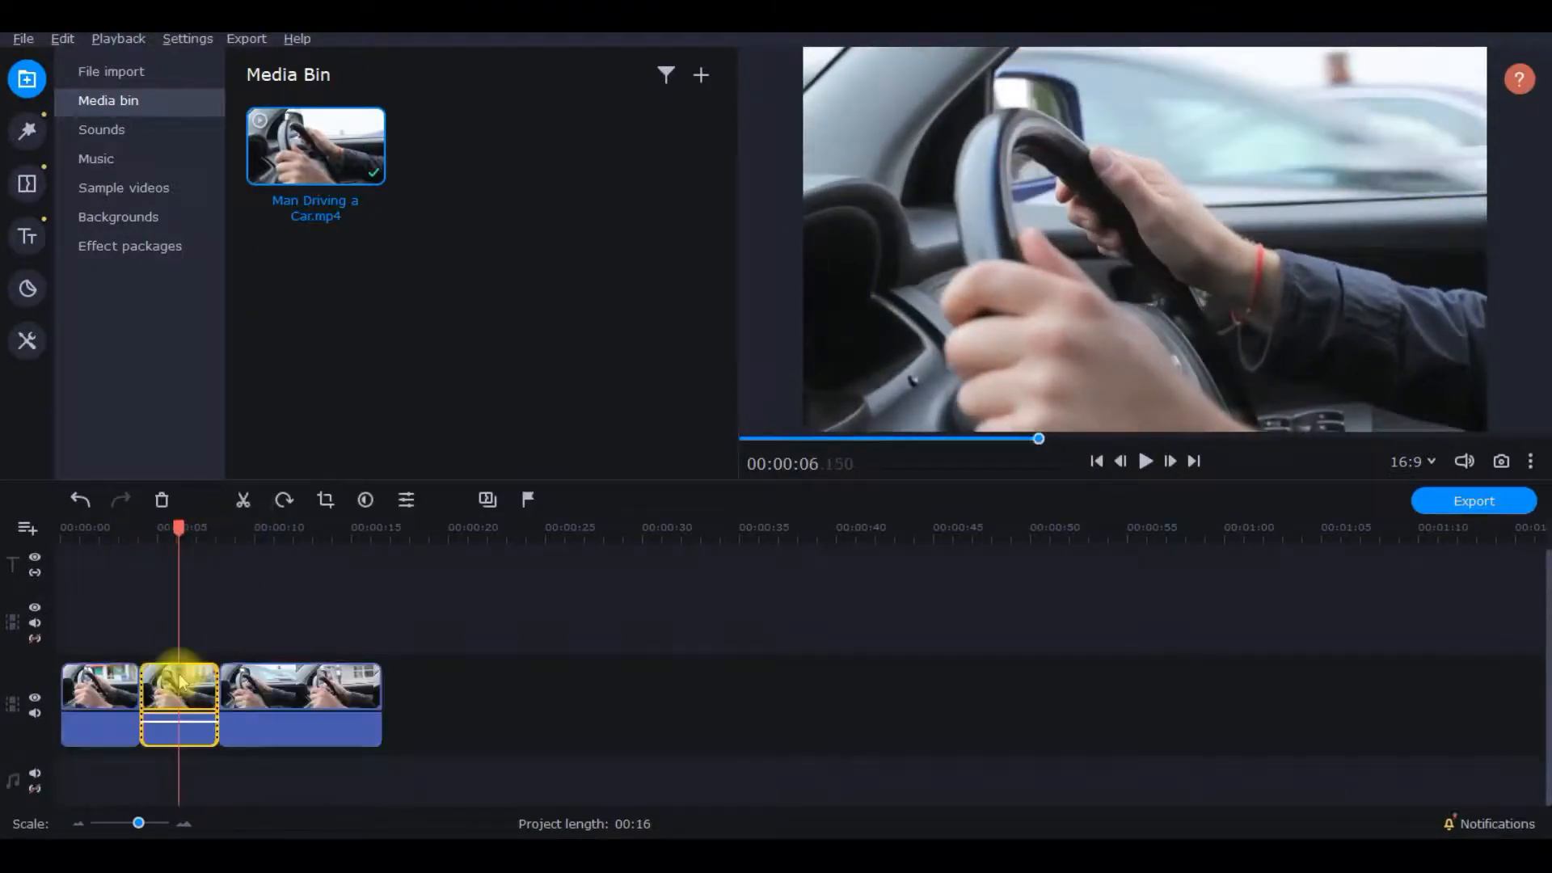
left_click(290, 694)
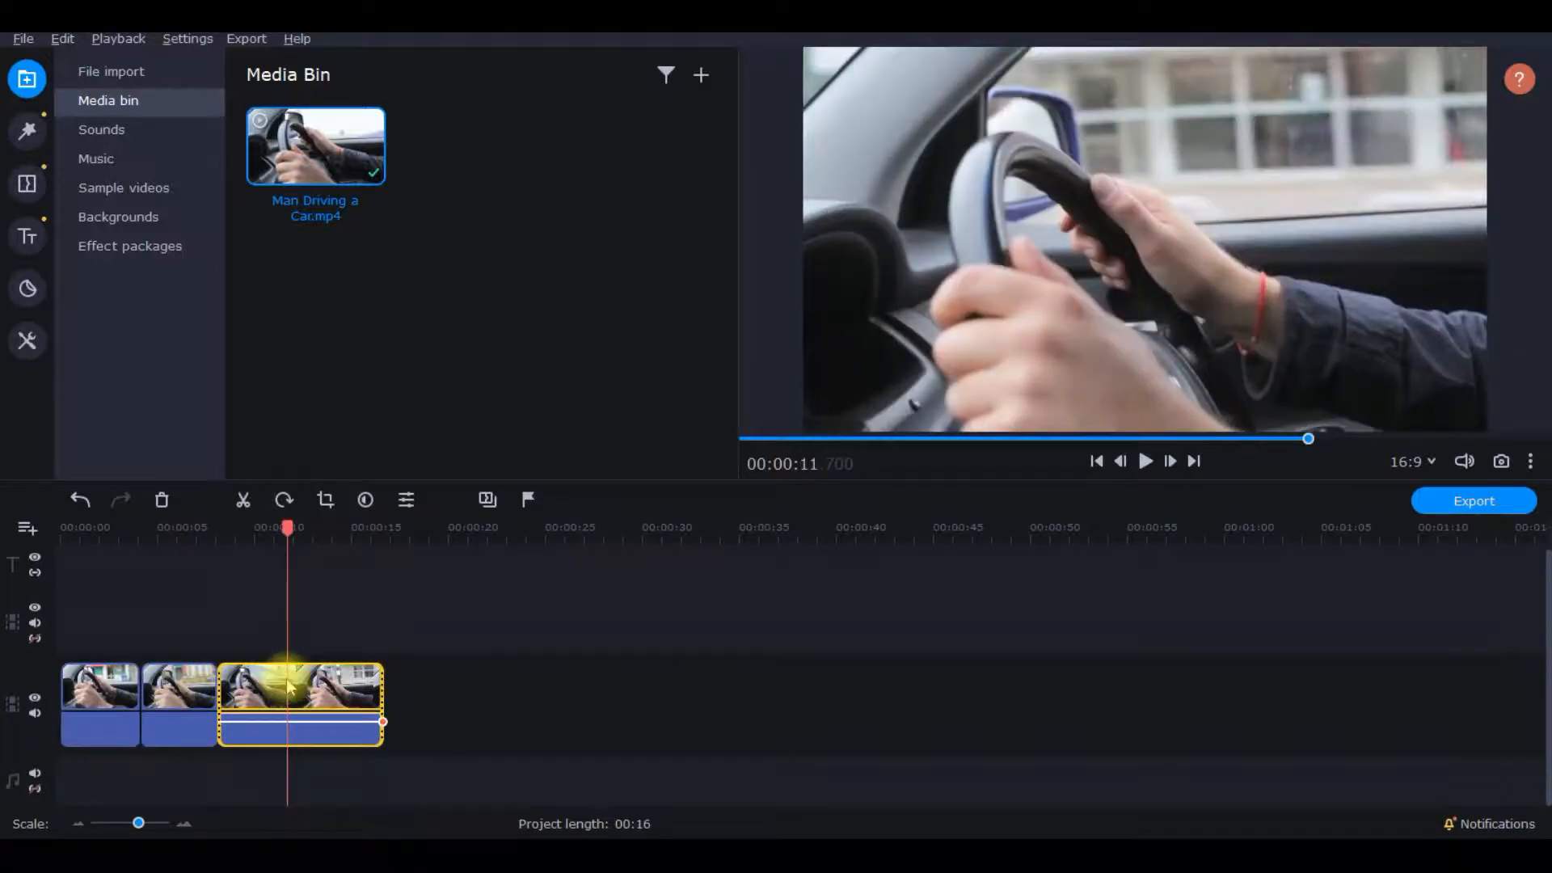
left_click(239, 678)
left_click(152, 687)
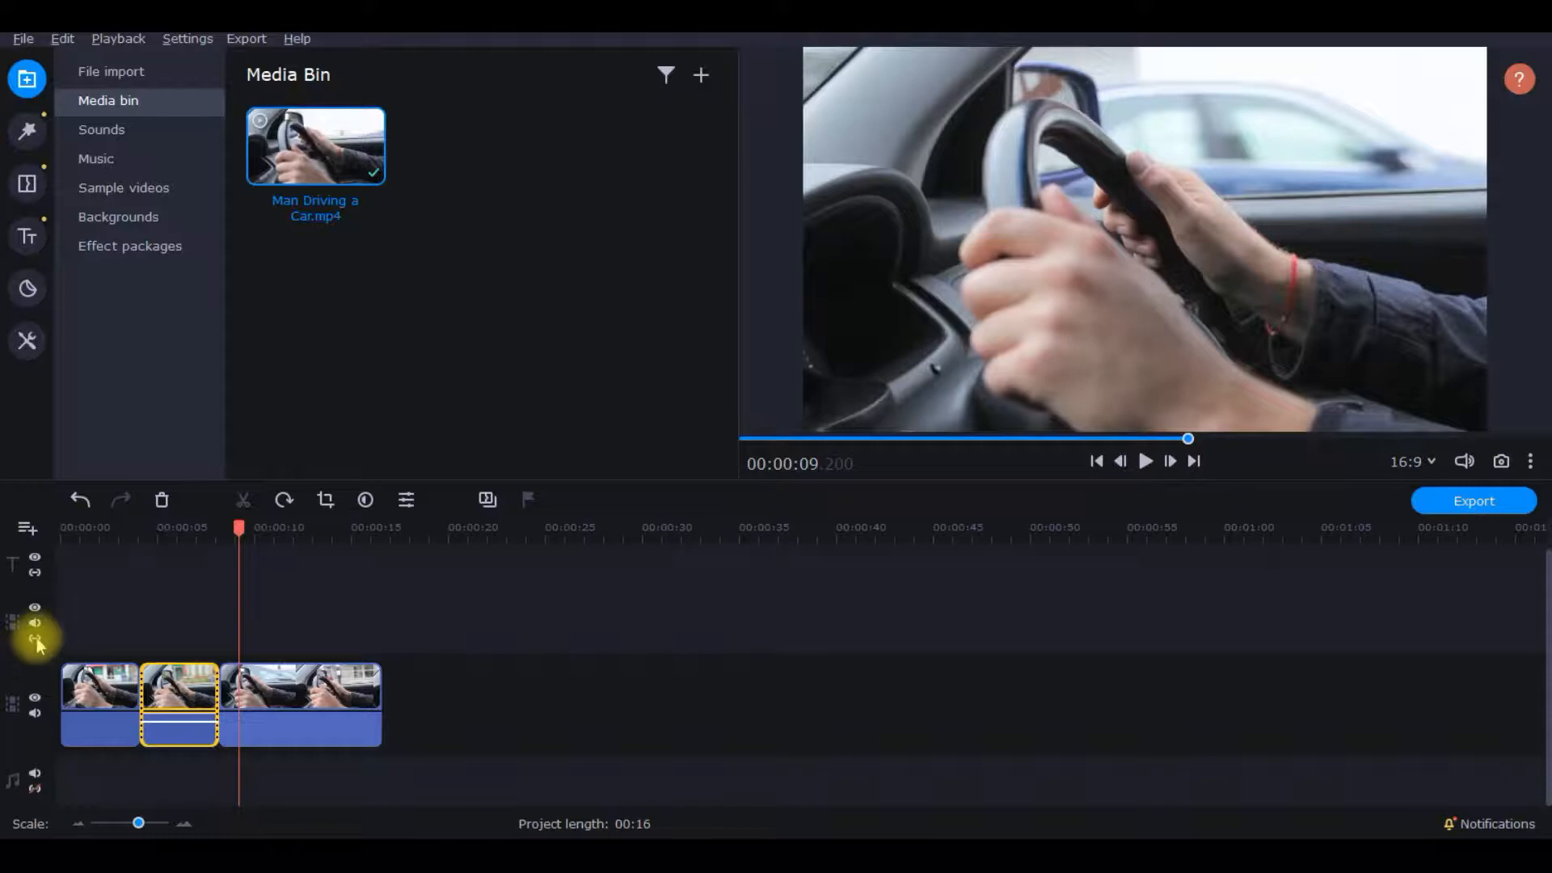
left_click(188, 698)
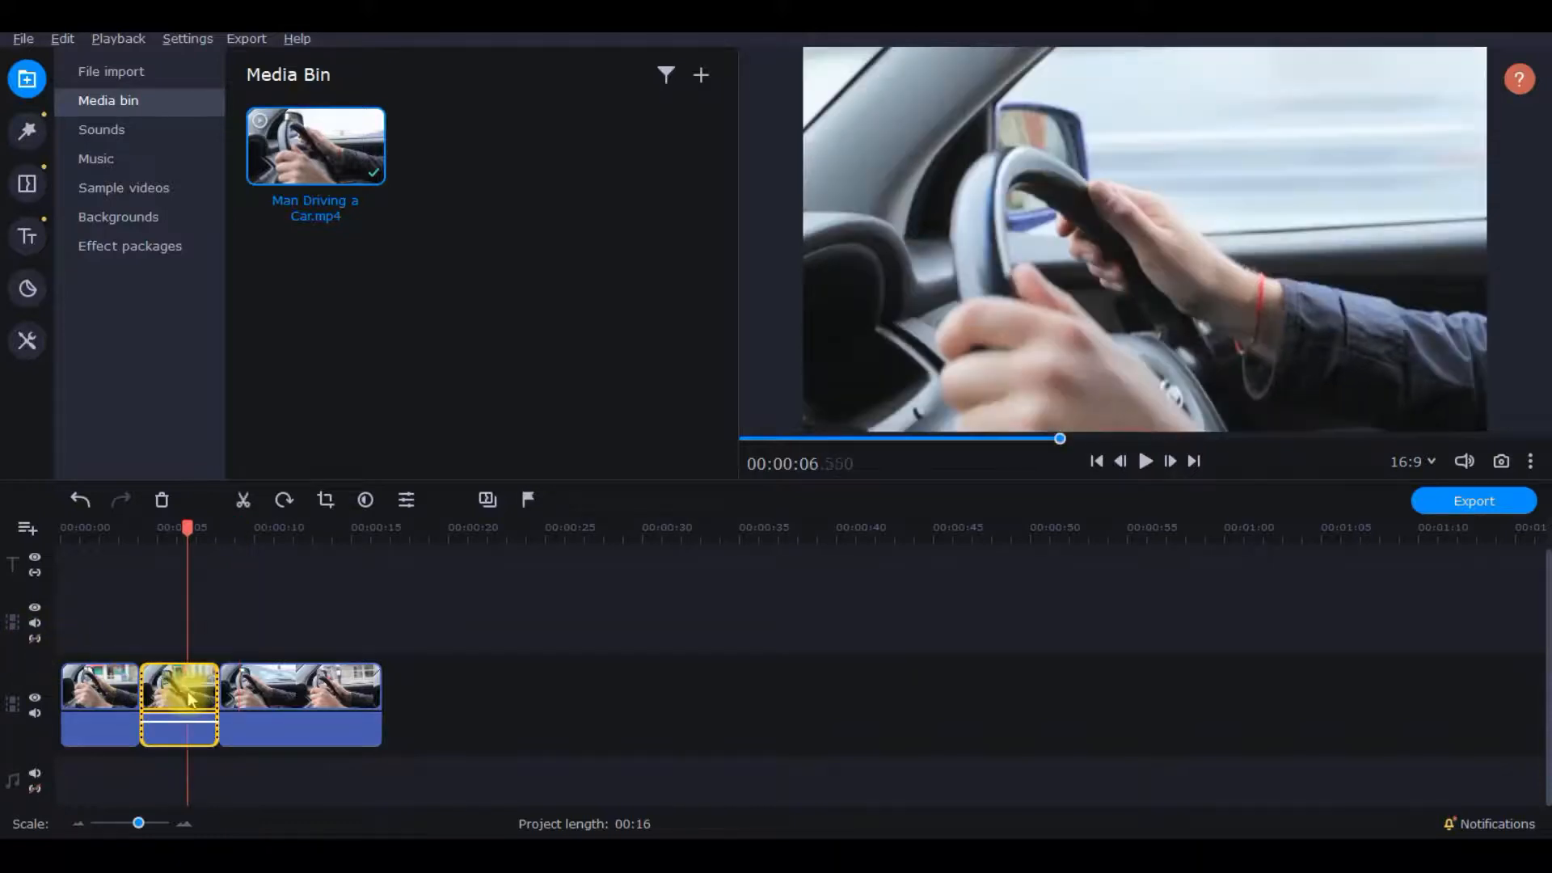
key("Delete")
Preview a gap by placing the second clip on the overlay track at about 6 seconds, and return it to the main track
left_click_drag(202, 687, 240, 588)
left_click_drag(180, 527, 98, 527)
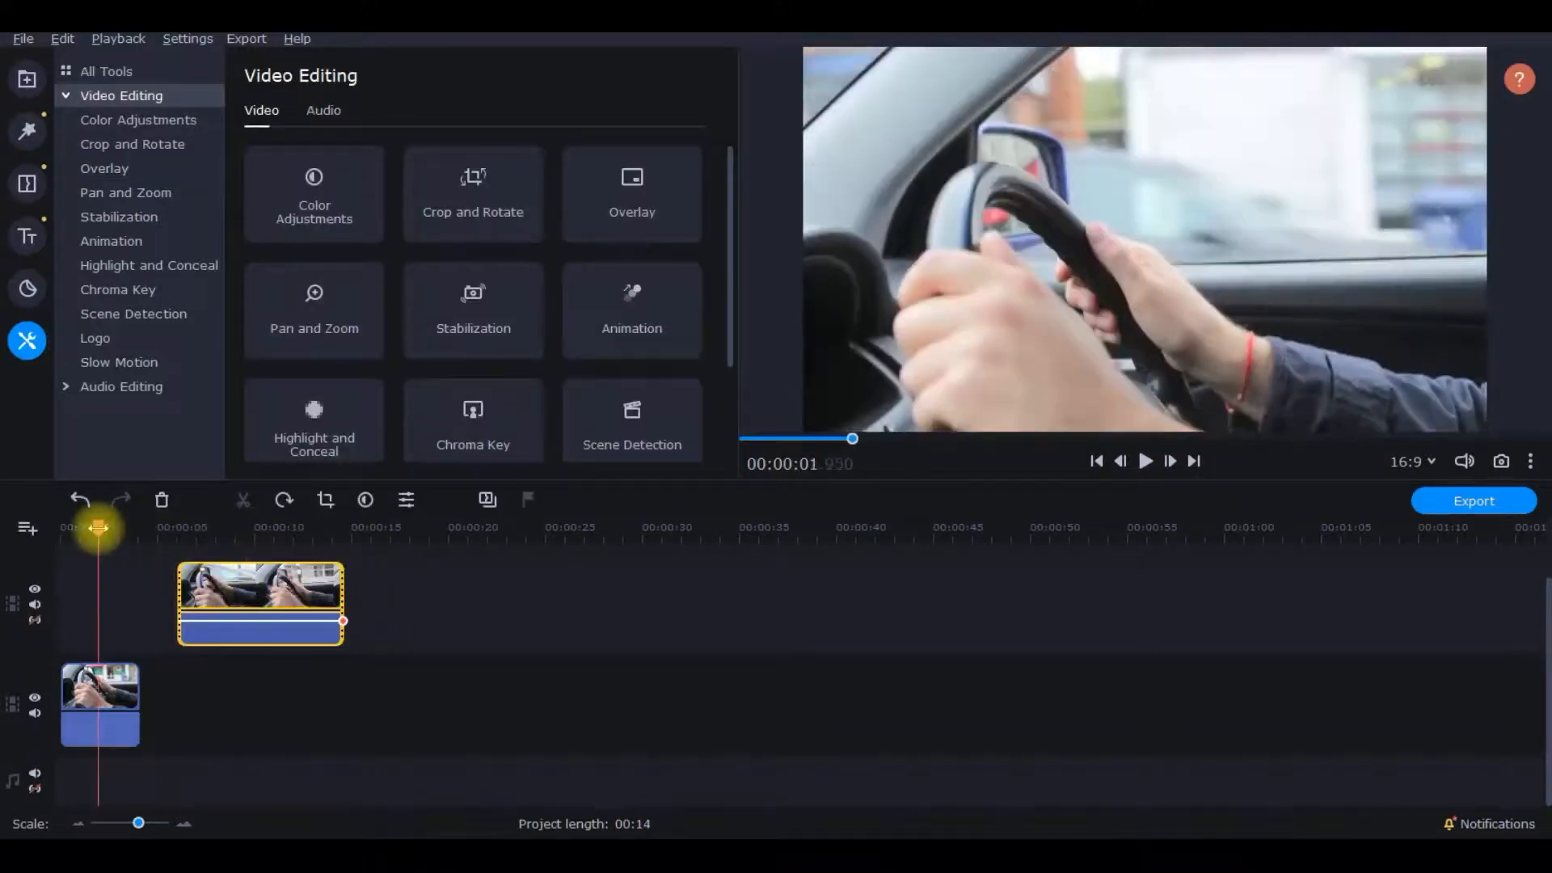
left_click(1144, 461)
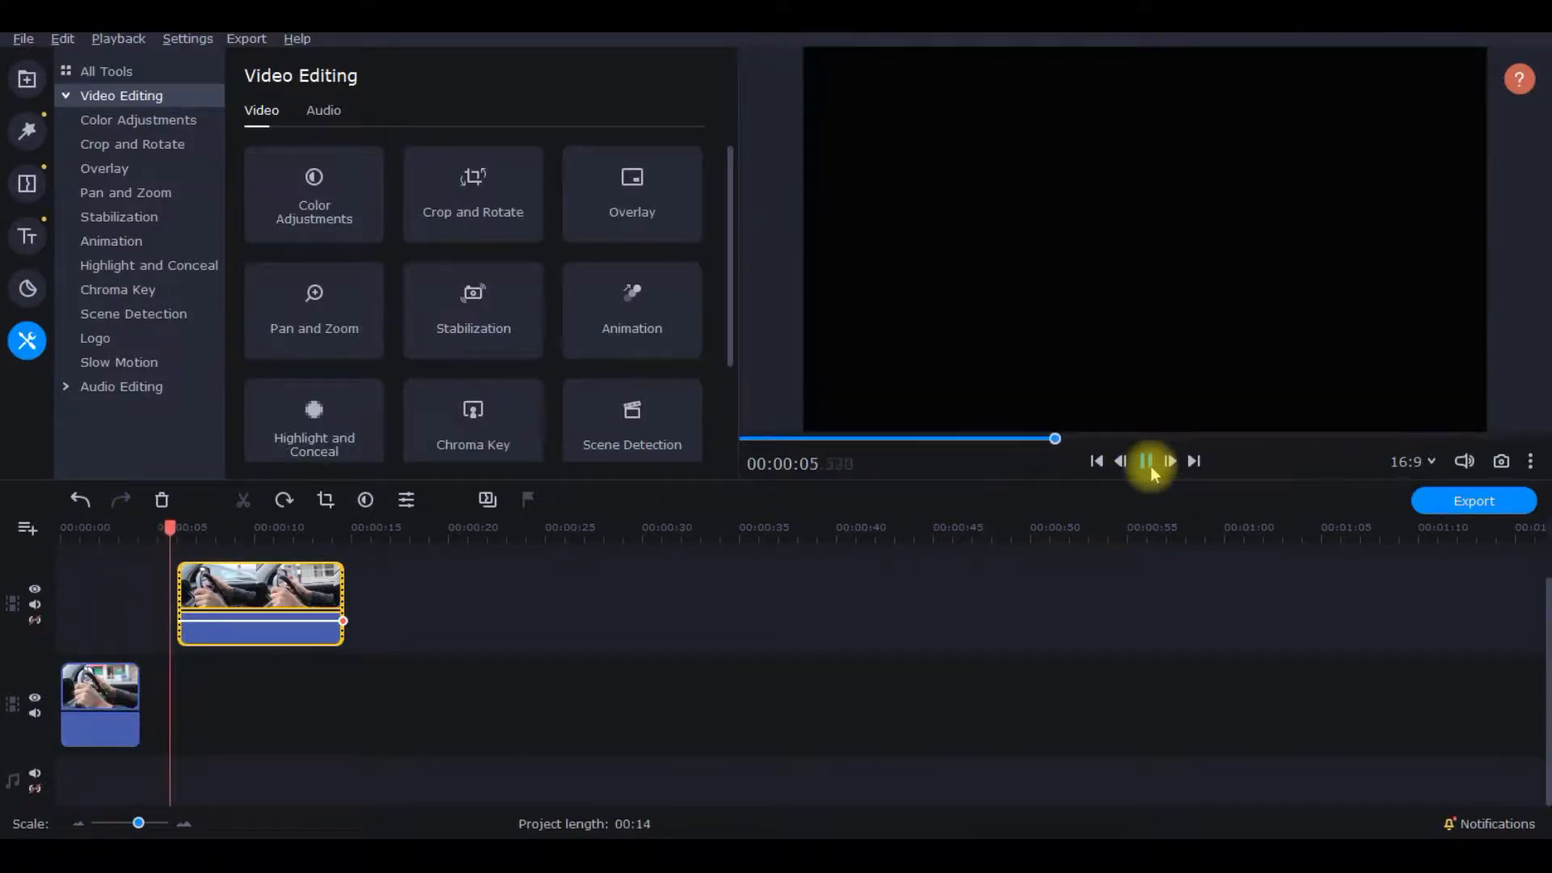
left_click(1146, 462)
left_click_drag(229, 633, 237, 735)
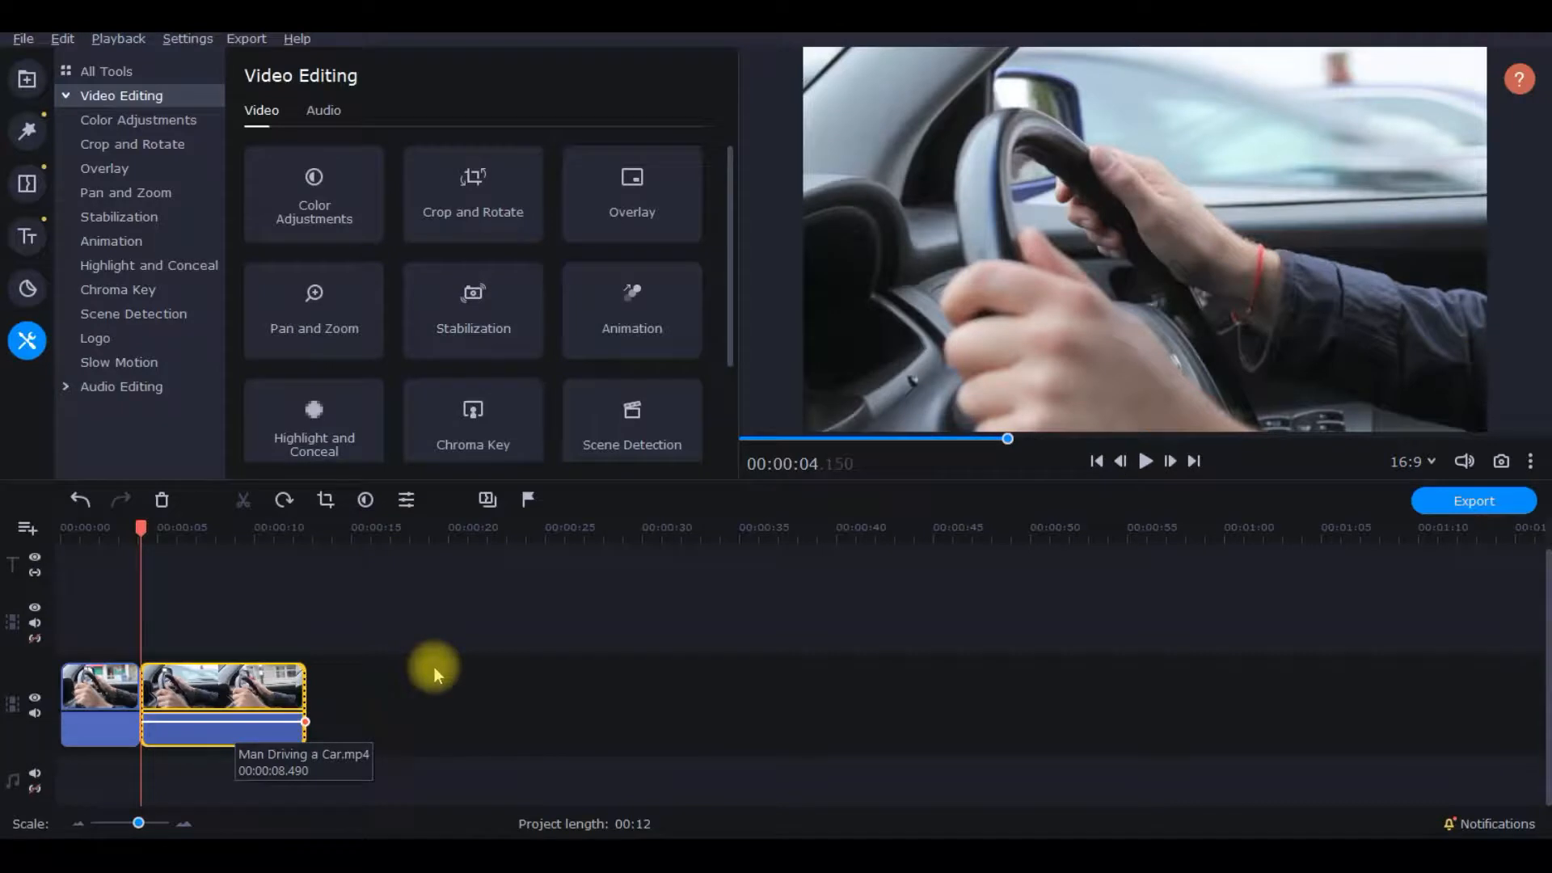
Place the second clip on the overlay track at about 5.5 seconds and cut out its section between about 7.5 and 10.25 seconds
left_click_drag(203, 681, 226, 607)
left_click_drag(166, 530, 259, 538)
left_click(243, 499)
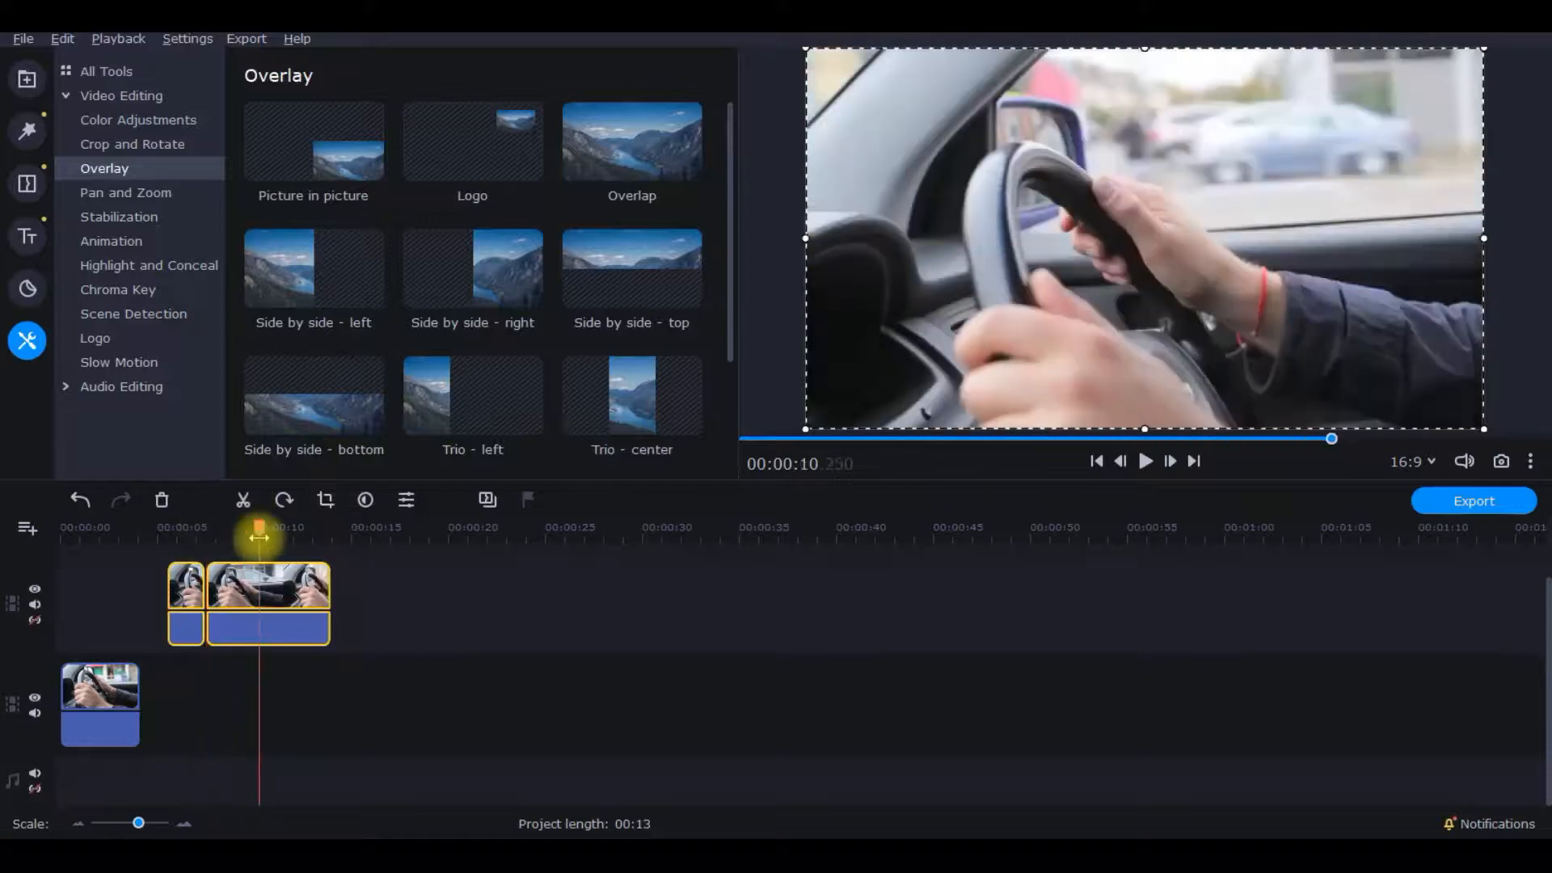
left_click(242, 500)
left_click(237, 582)
key("Delete")
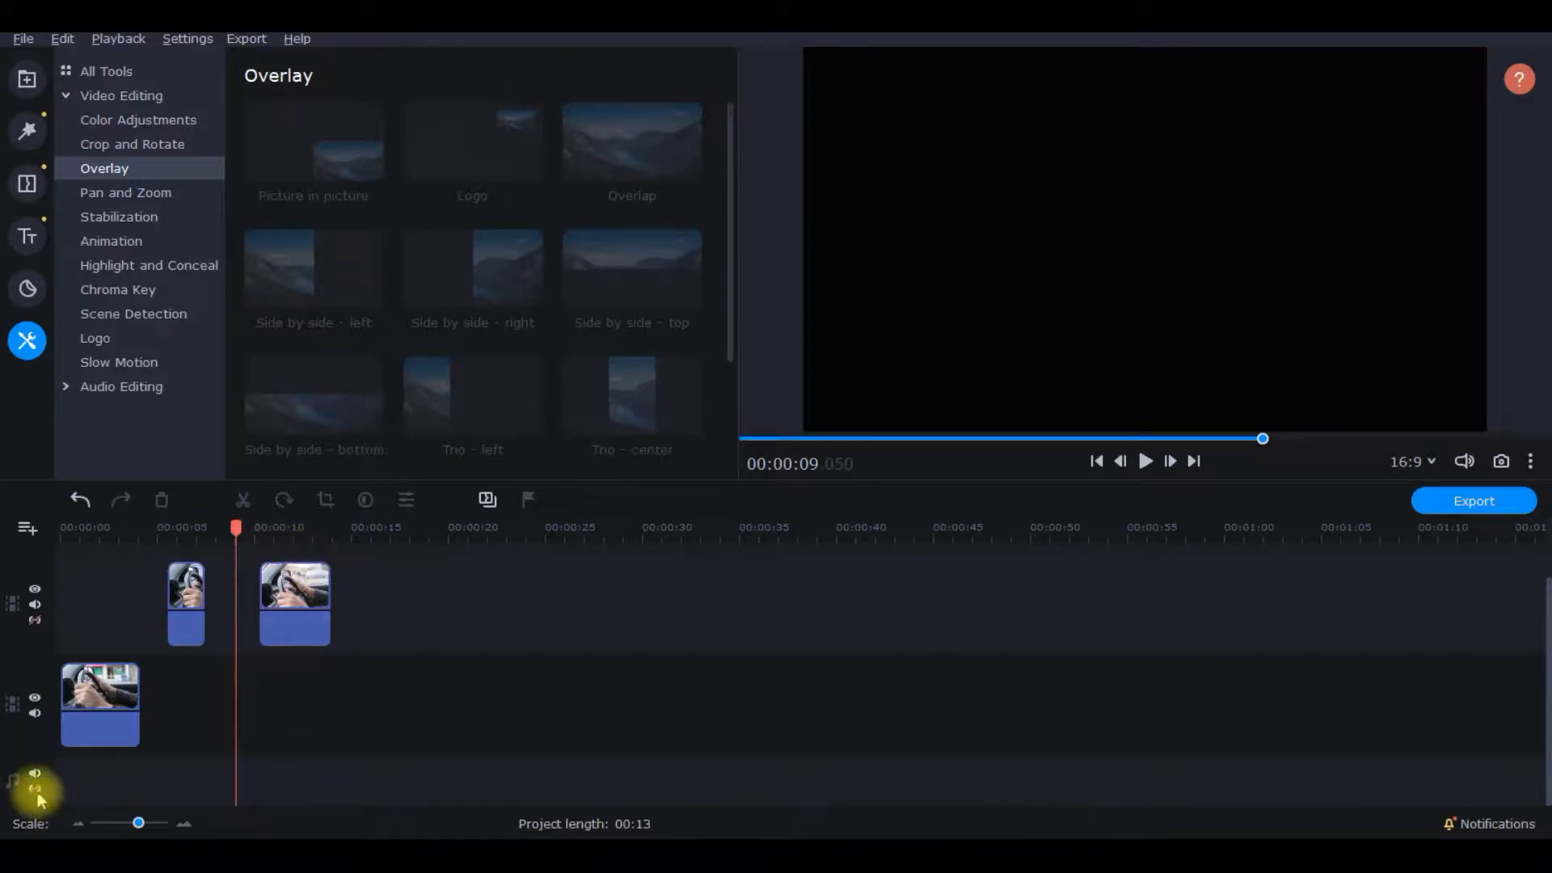
Detach the audio from the short clip on the main video track
scroll(36, 799, "up", 1)
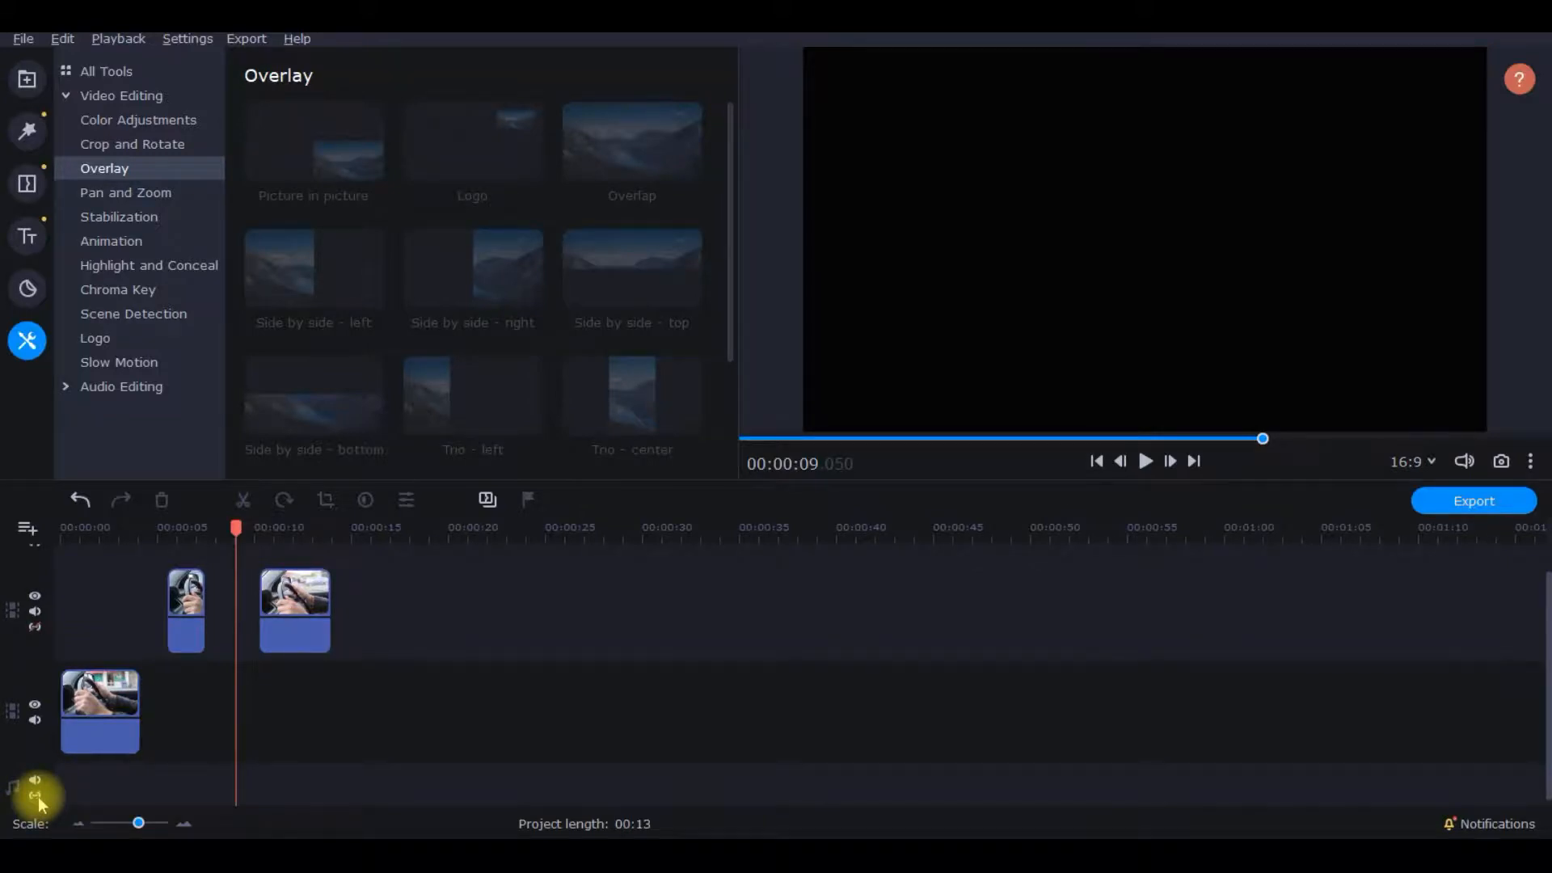
left_click(108, 685)
right_click(107, 686)
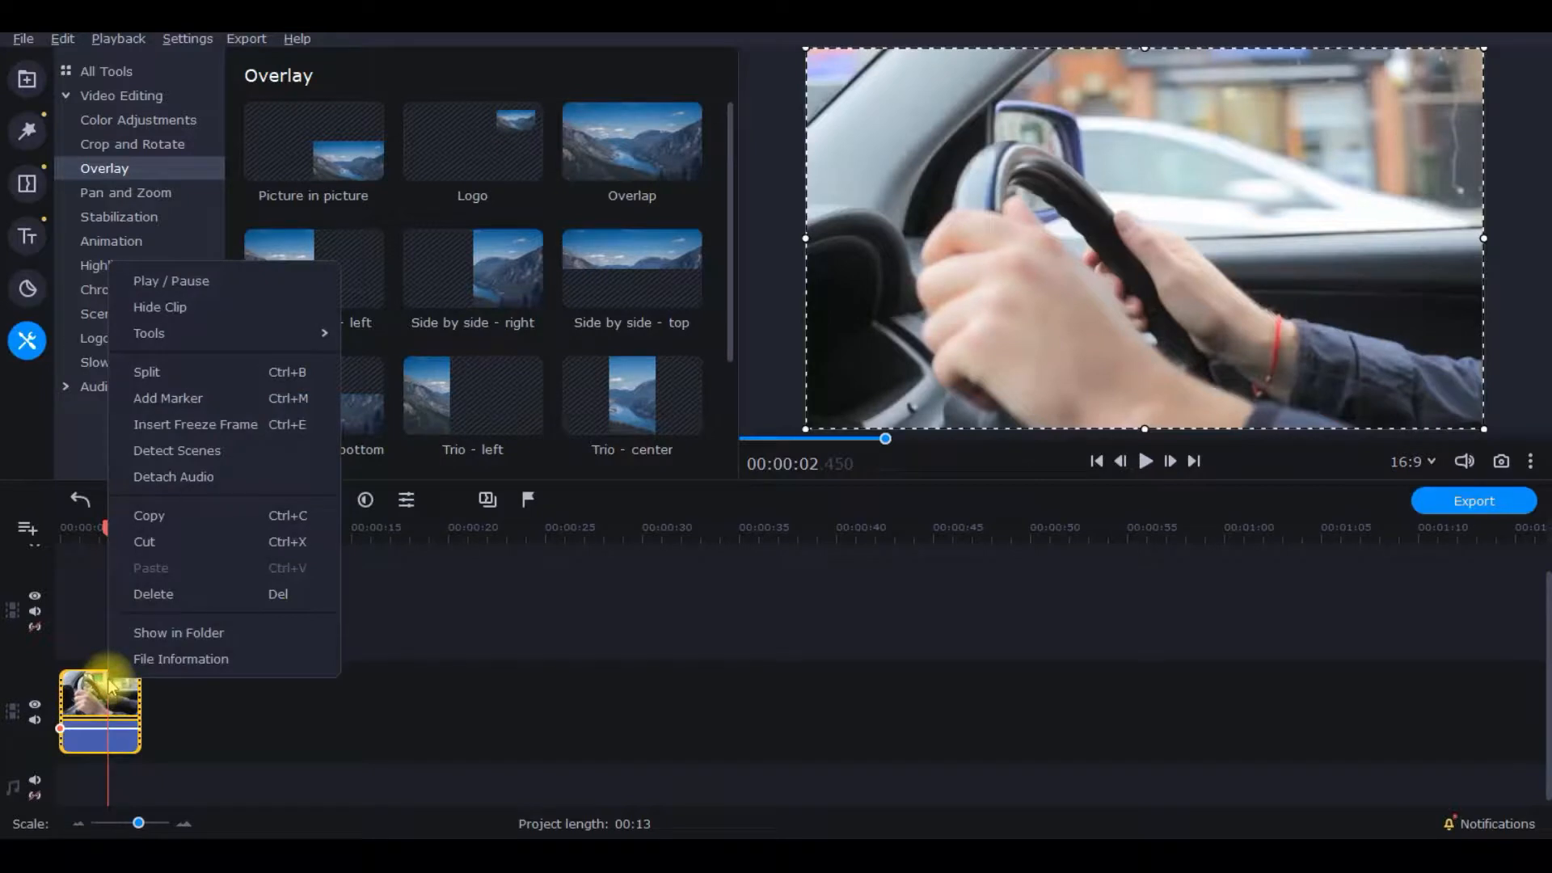
left_click(208, 476)
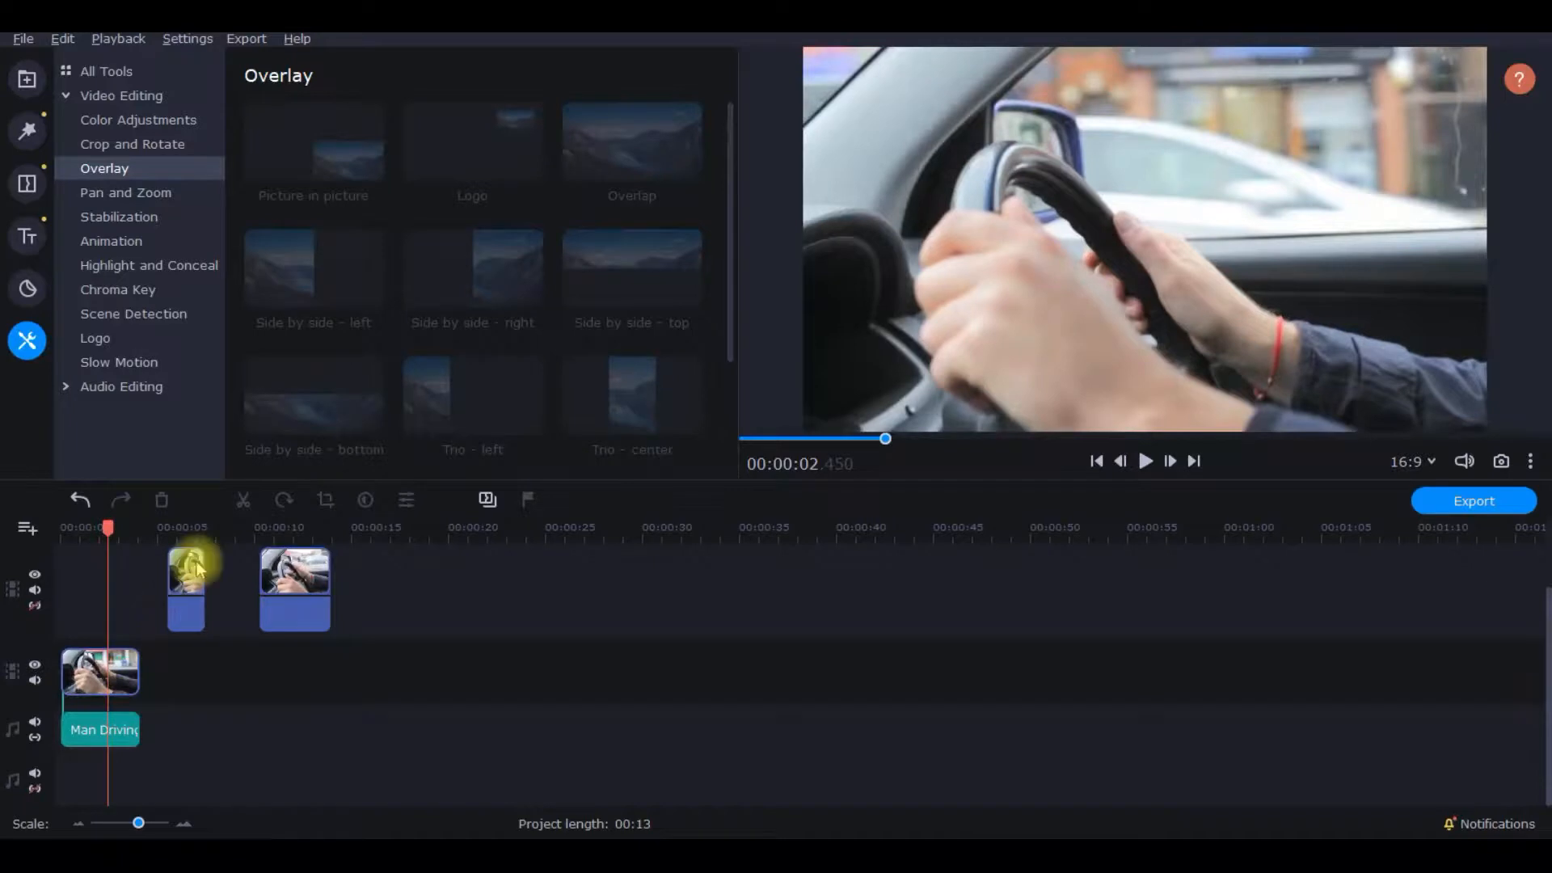
Delete all remaining clips from the timeline and add the full Man Driving a Car.mp4 to the main video track
left_click(196, 568)
key("Delete")
key("Delete")
left_click(98, 669)
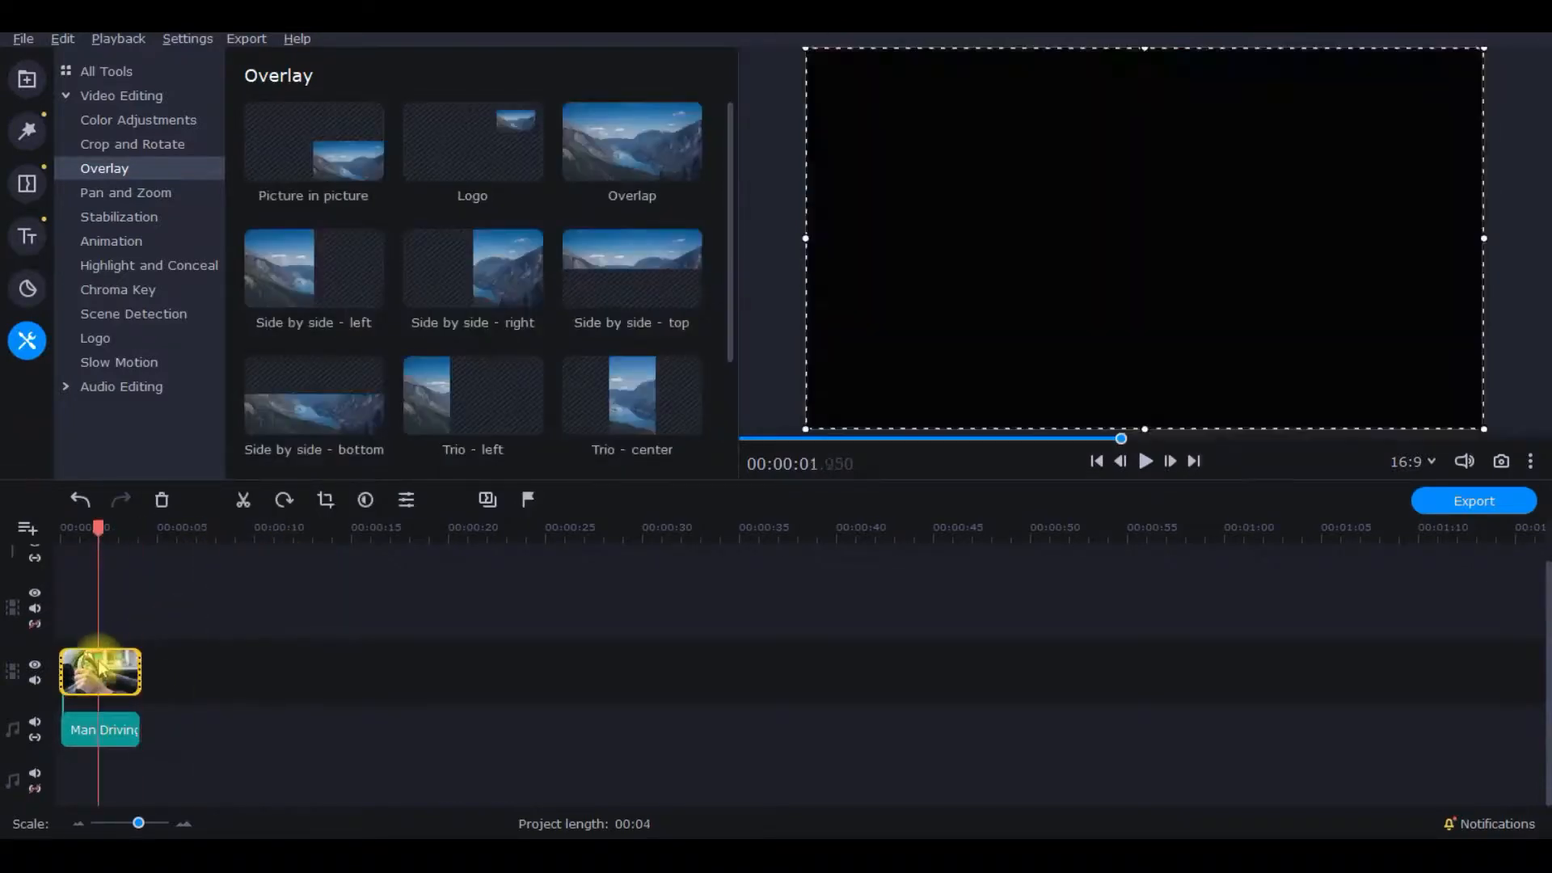
key("Delete")
left_click(27, 79)
left_click_drag(315, 157, 166, 625)
Detach the audio of the full-length car clip onto a separate audio track
left_click(152, 658)
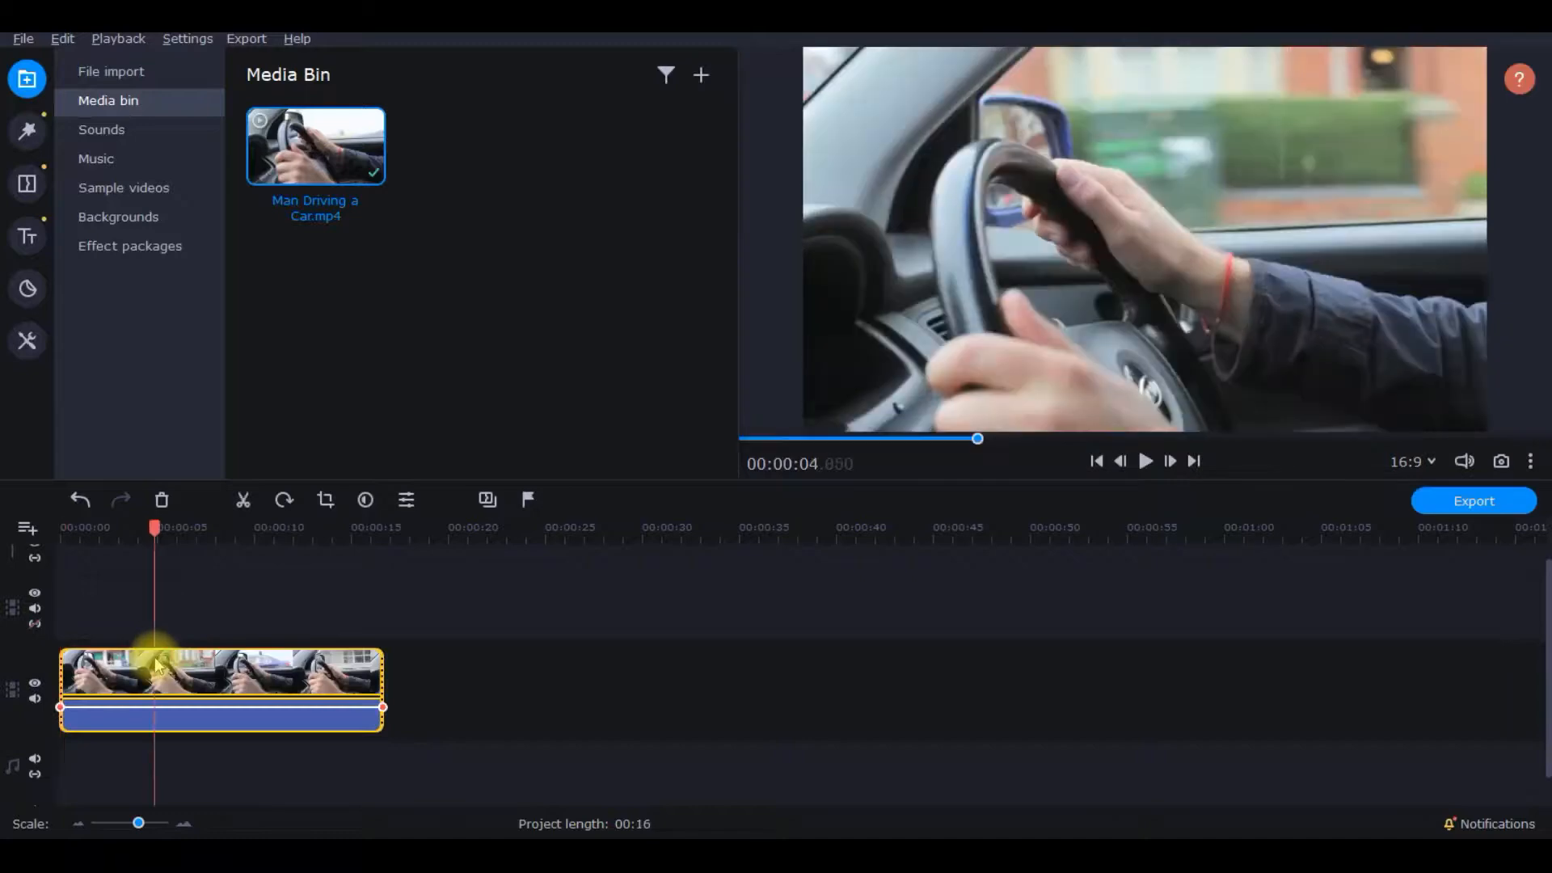
left_click(170, 718)
left_click_drag(172, 528, 220, 527)
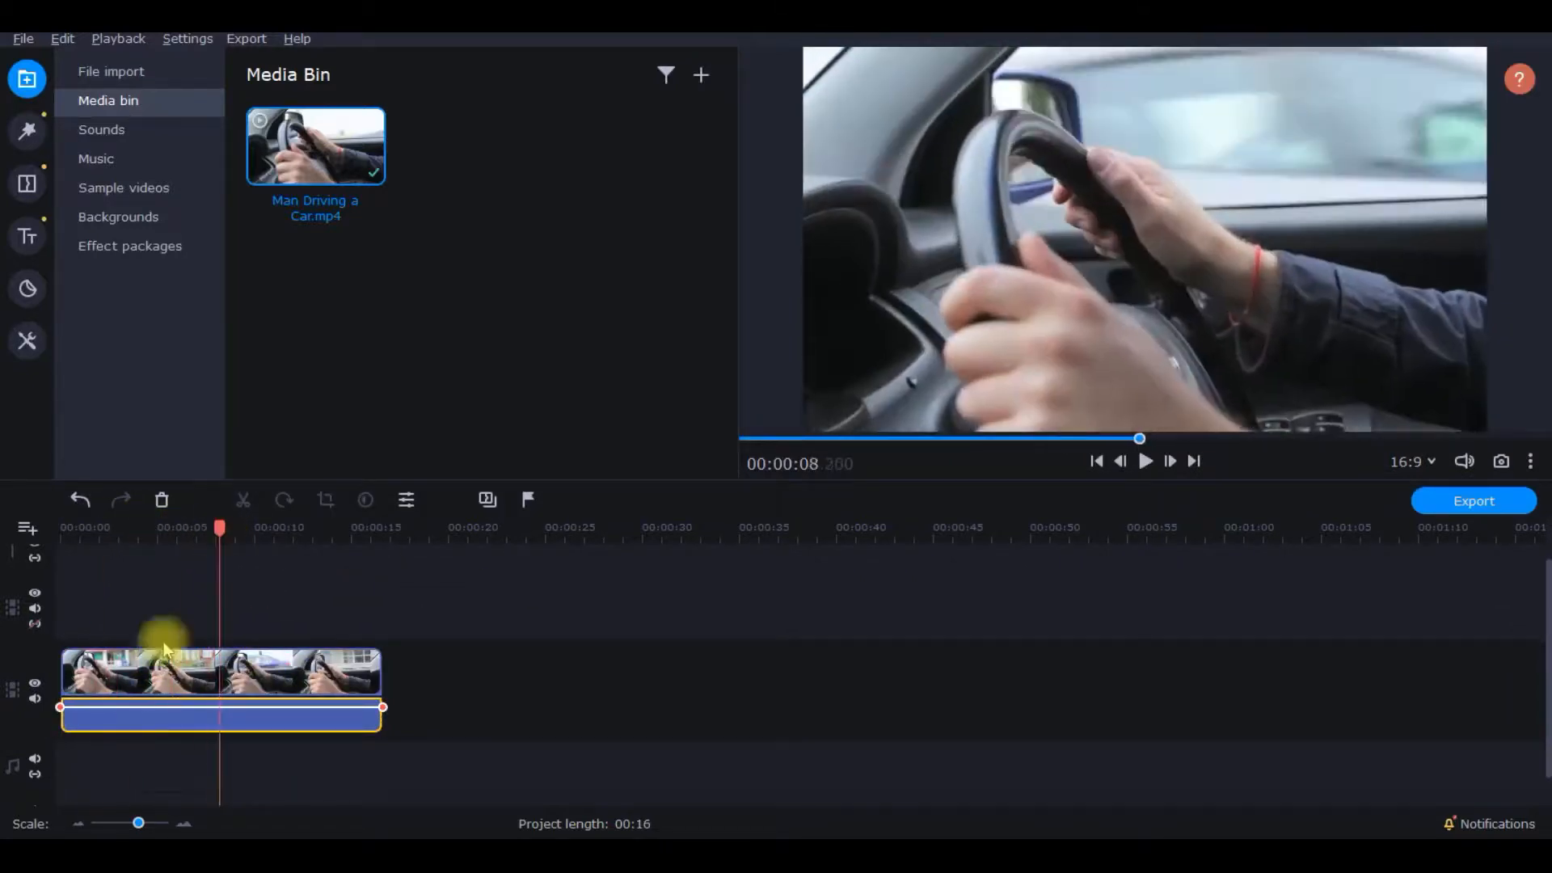
left_click(105, 737)
left_click(191, 668)
right_click(191, 668)
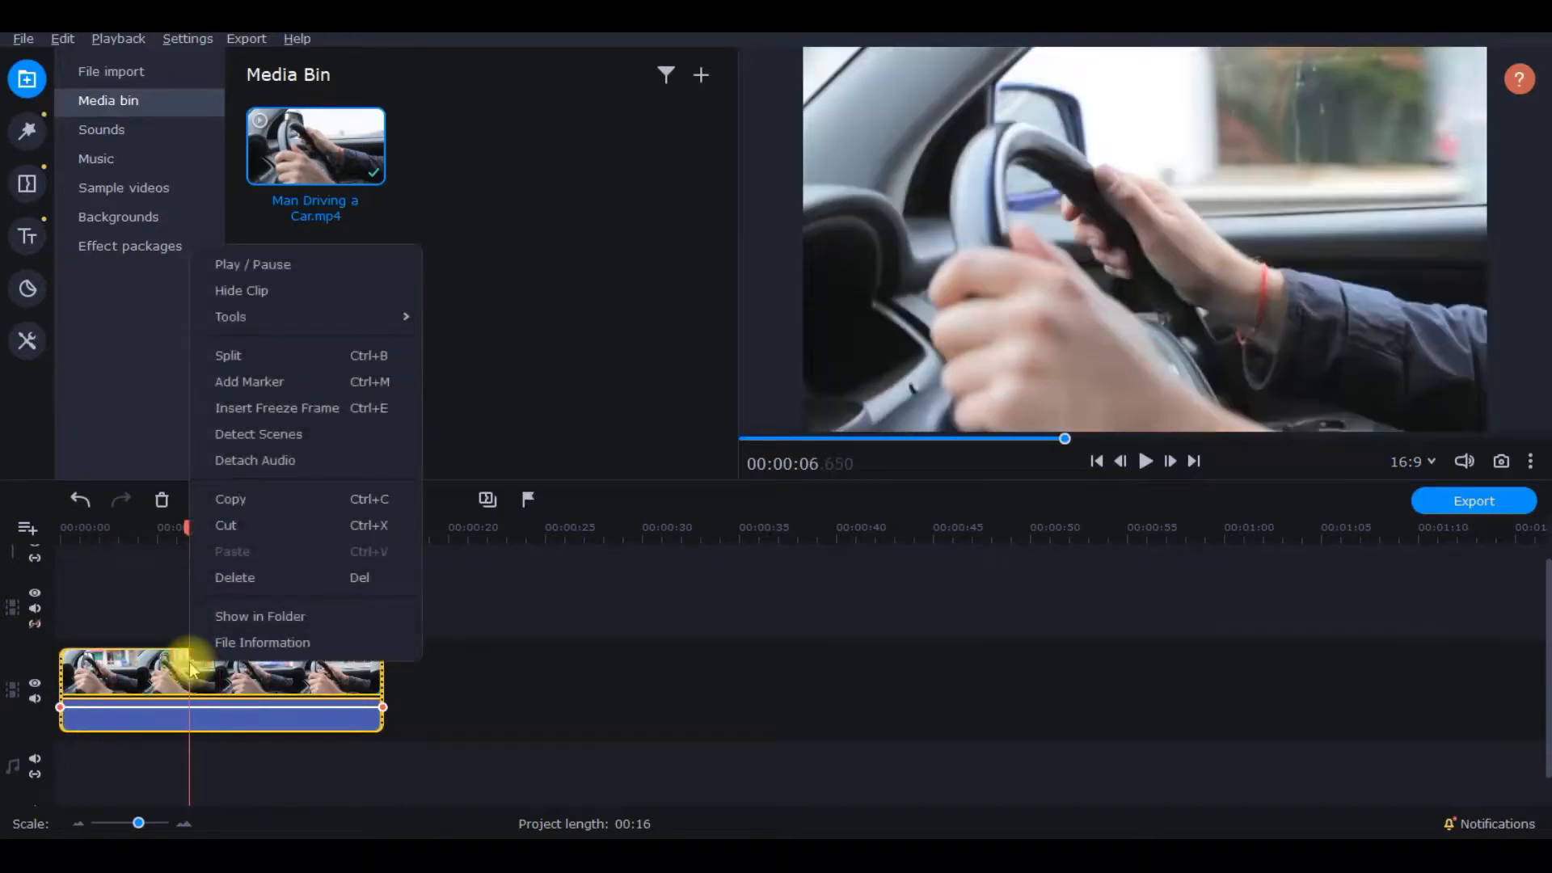
left_click(293, 459)
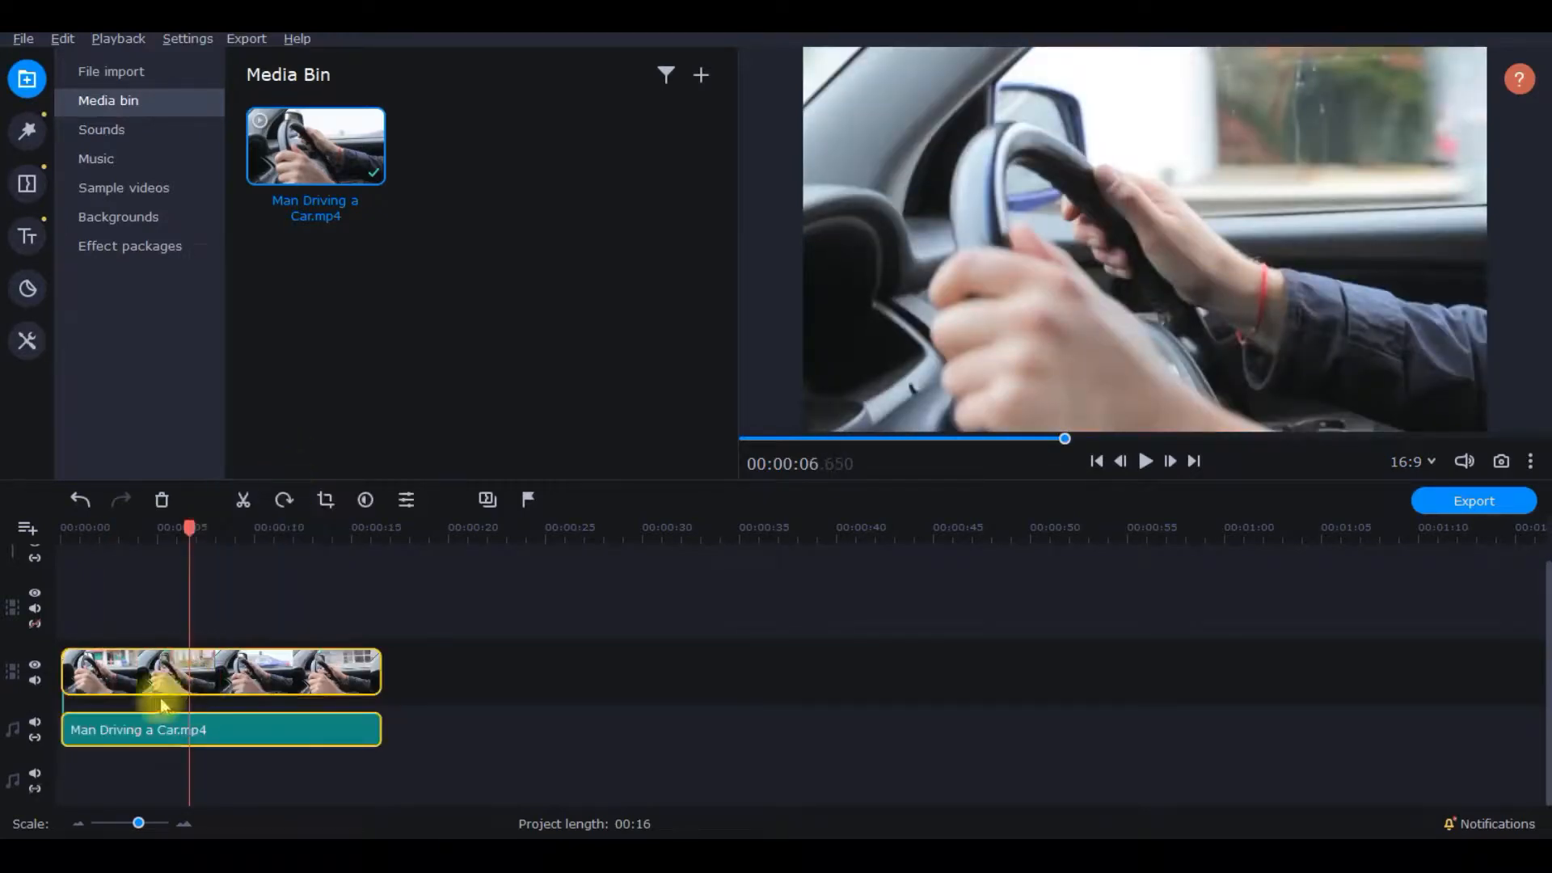
Shift the detached audio past the end of the video and delete it, returning the playhead to the start
left_click(114, 738)
left_click_drag(69, 717, 558, 731)
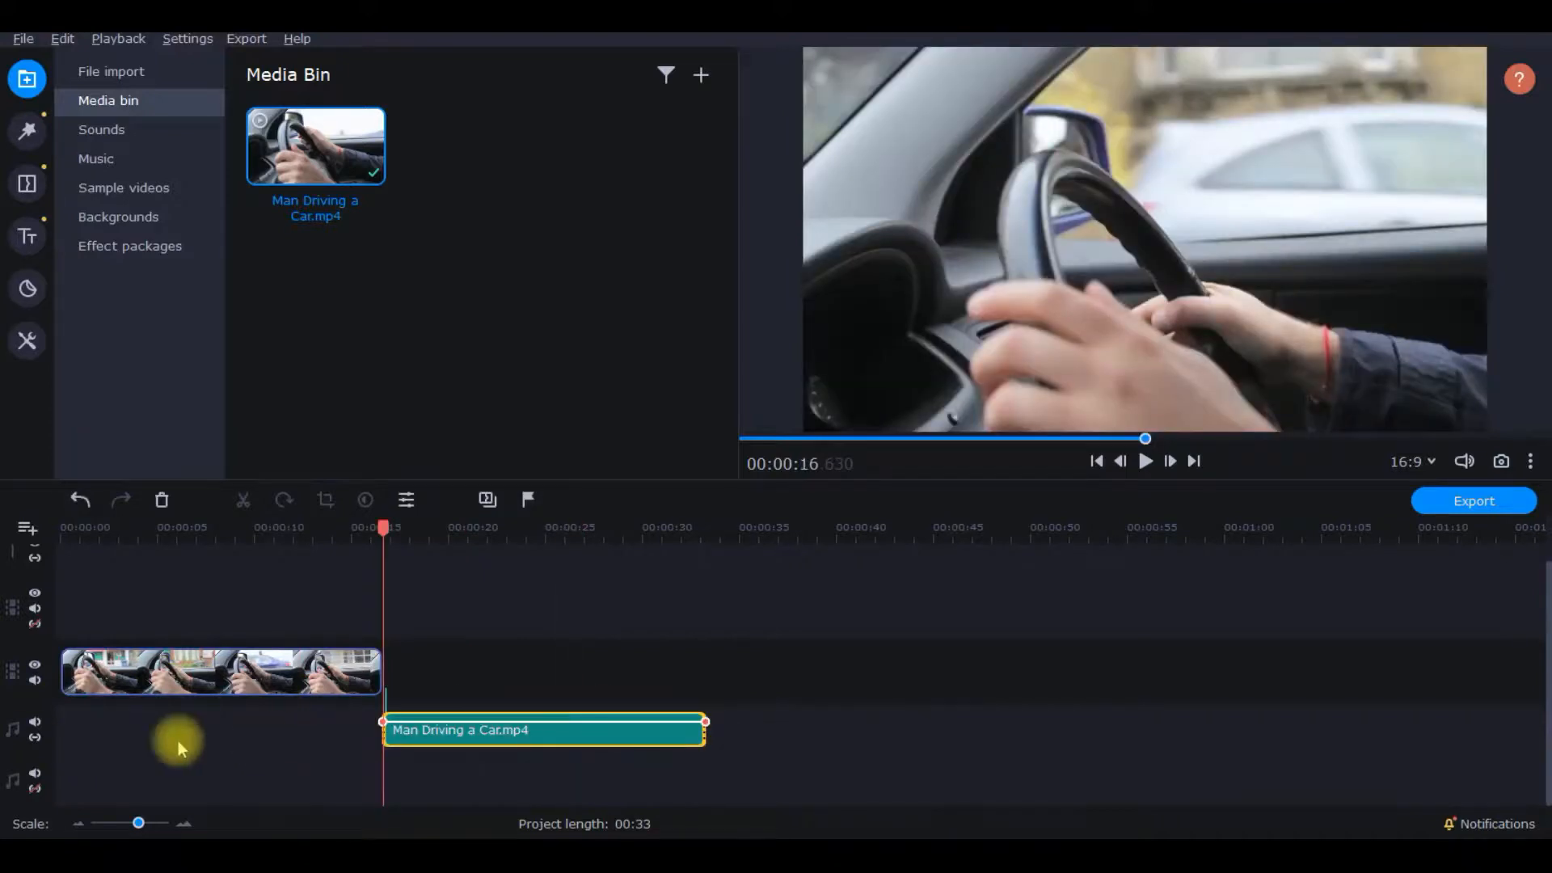
scroll(36, 745, "up", 1)
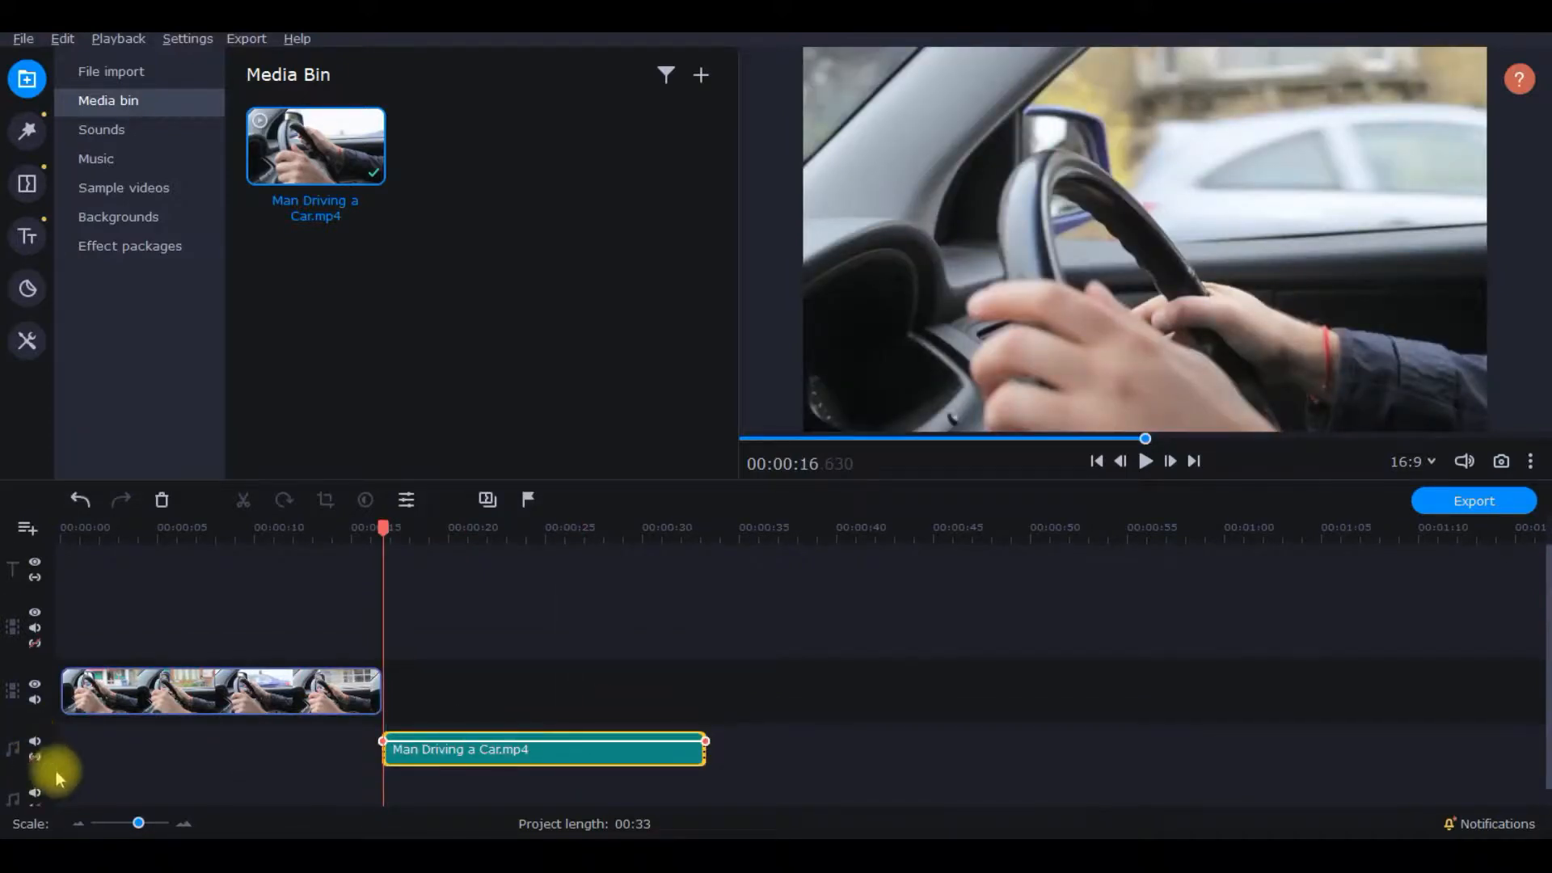
left_click_drag(502, 748, 1230, 744)
key("Delete")
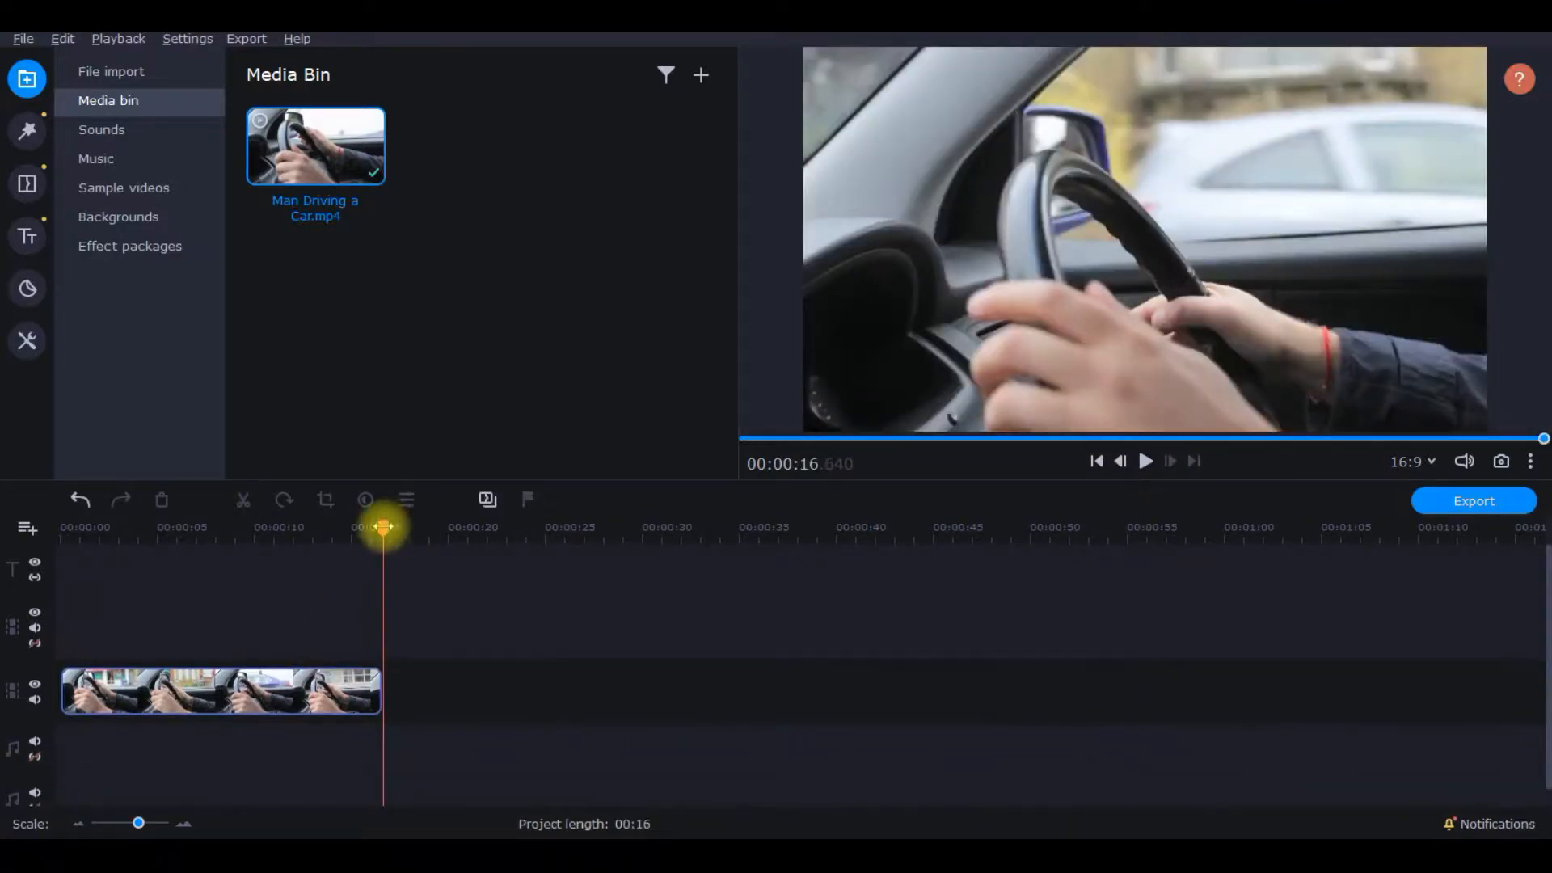
left_click_drag(383, 527, 35, 527)
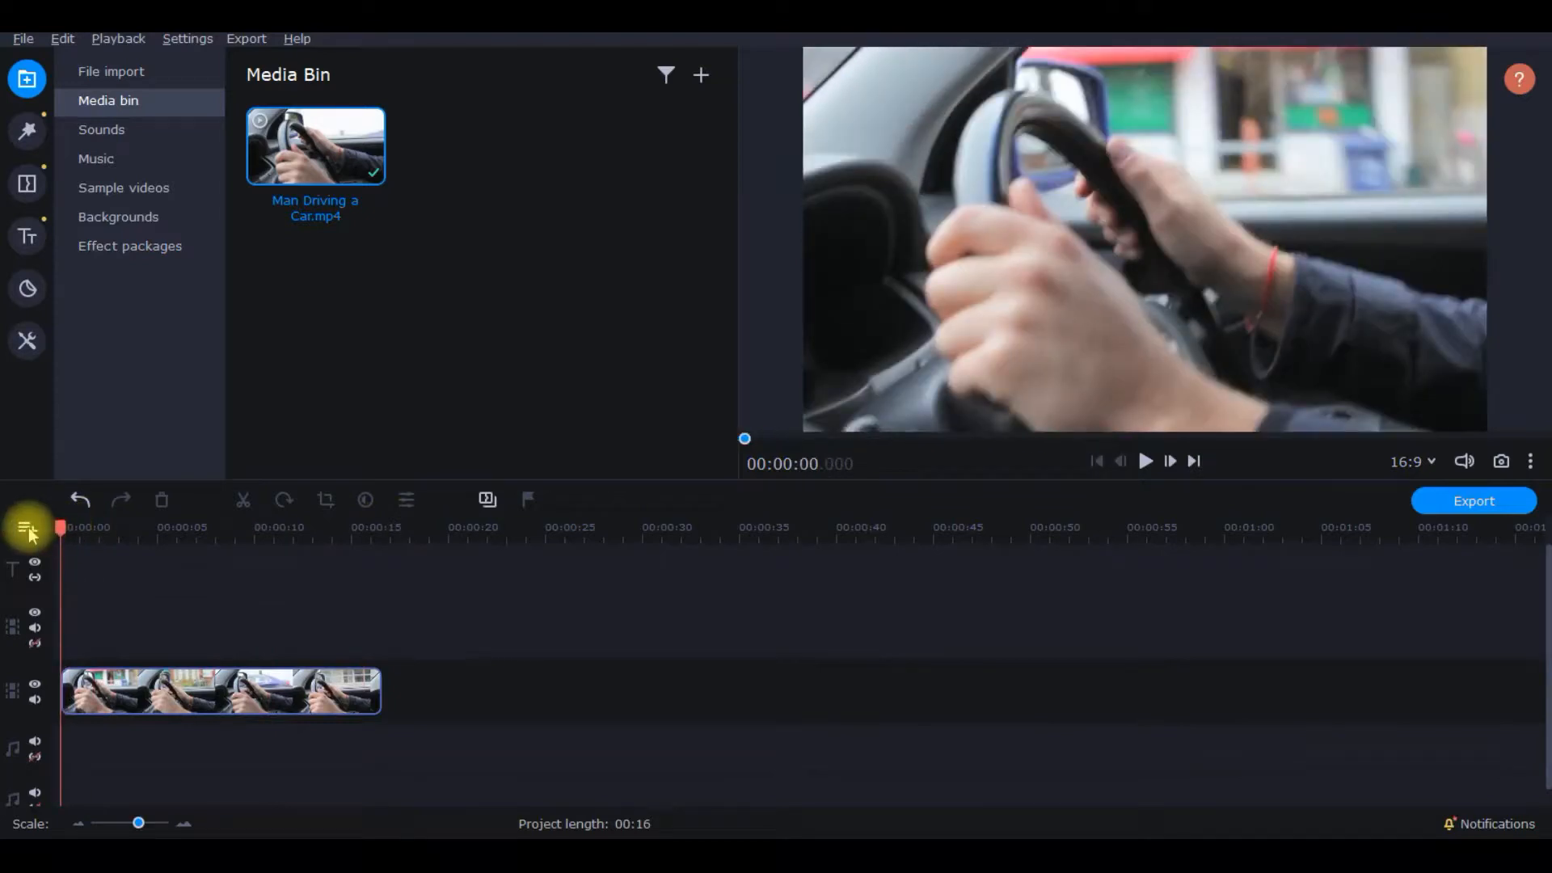